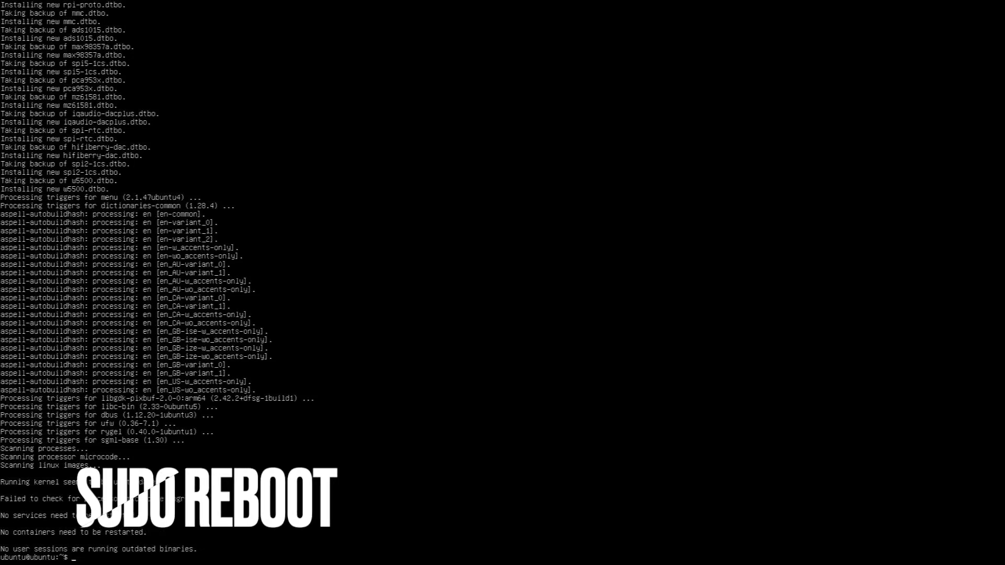
- Restart the system from the command line with sudo reboot
text(sudo reboo)
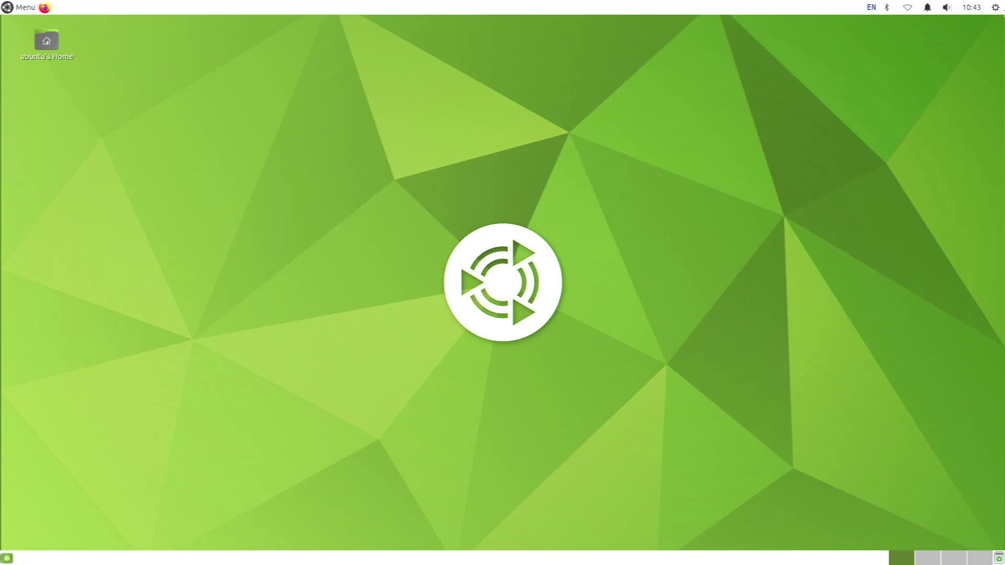
- Check the release, kernel and hardware details under About This Computer and close the System Monitor window
click(996, 7)
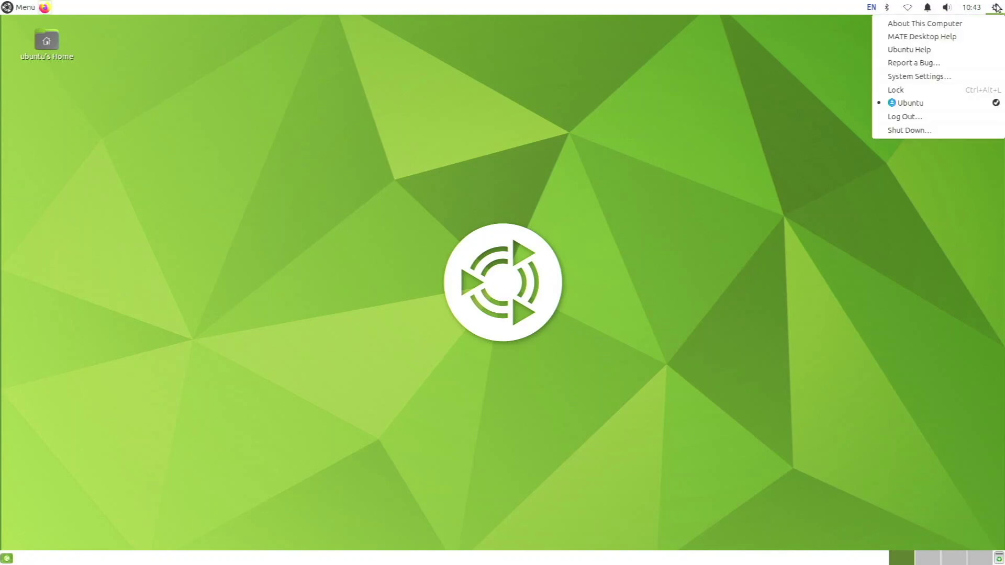
mouse_move(985, 12)
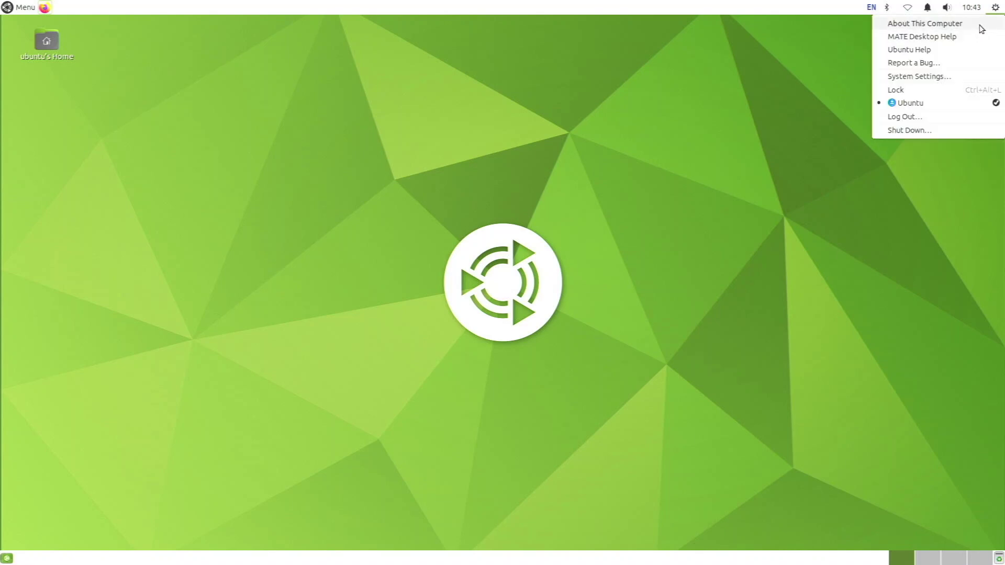
click(979, 26)
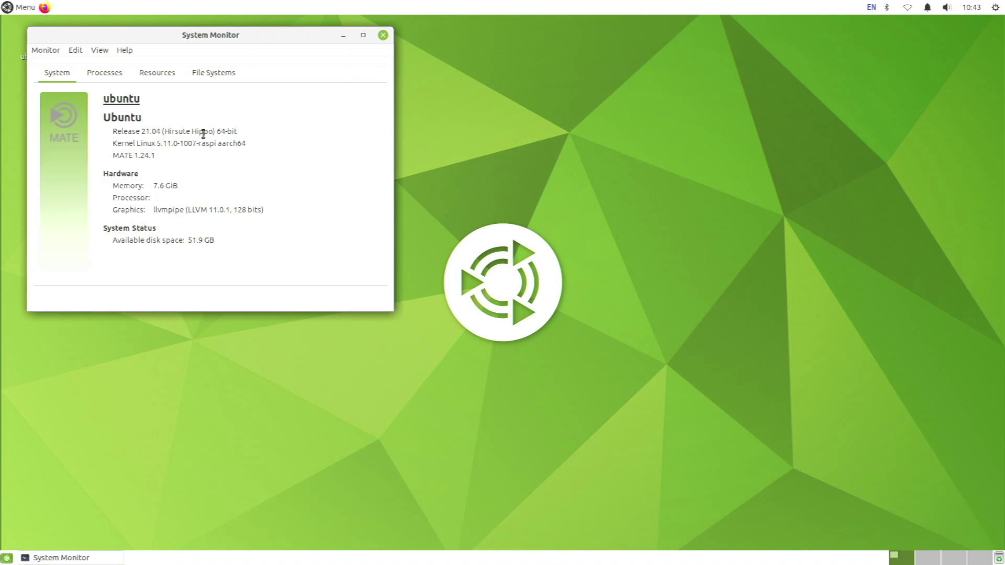
drag(203, 134, 216, 134)
click(384, 36)
click(995, 7)
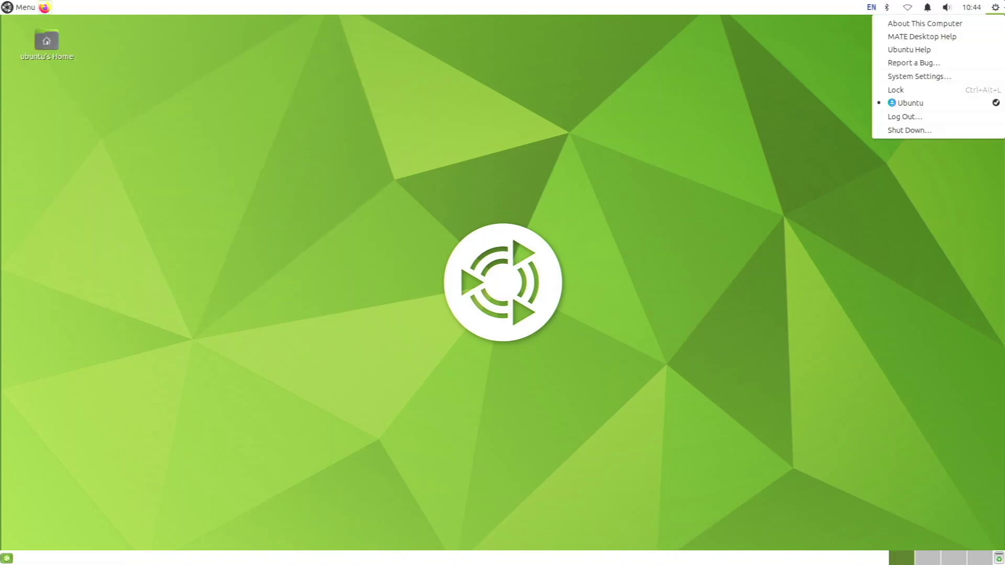
click(717, 167)
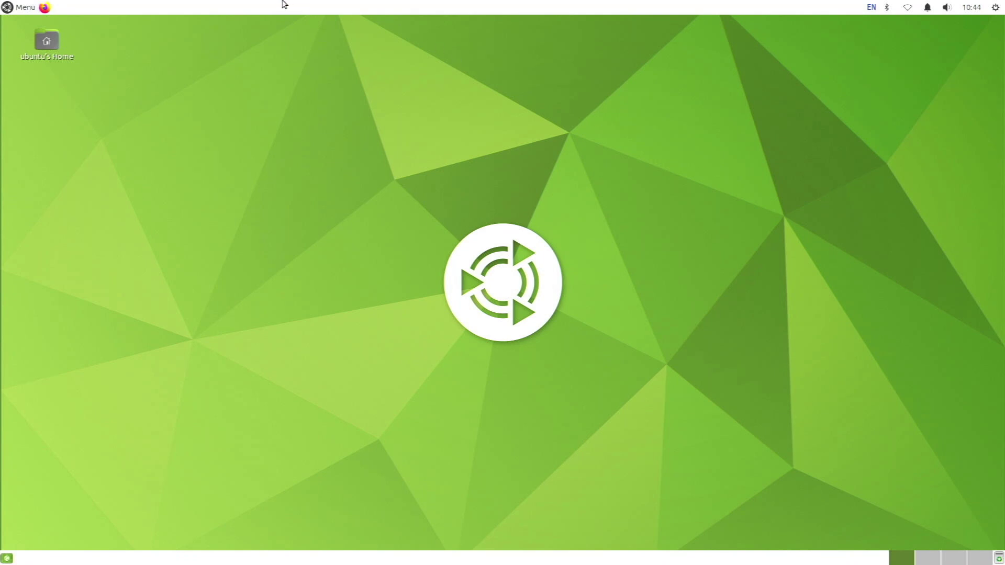
- Browse the installed applications, from the full list through Accessories, Administration, Graphics, Internet and Office
click(7, 6)
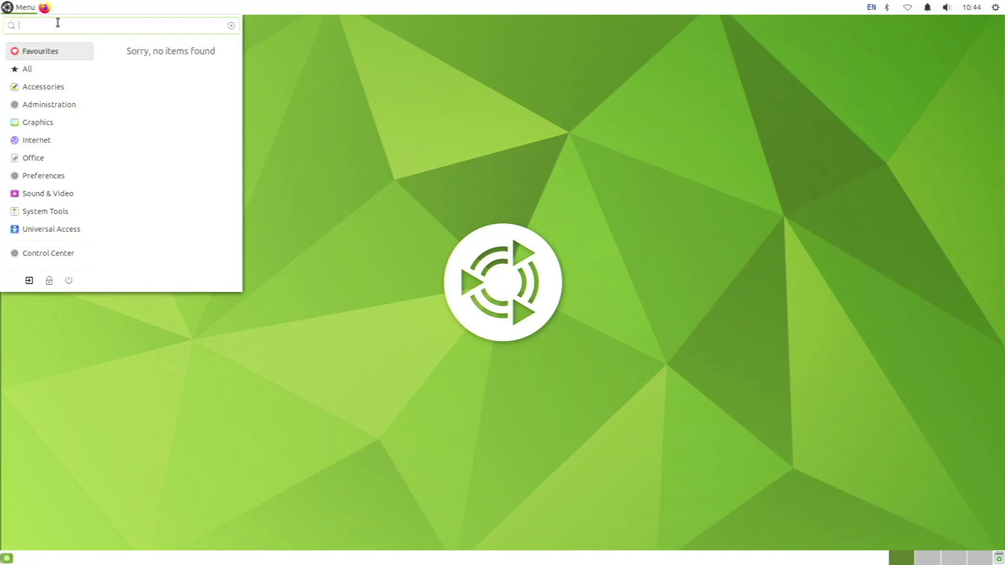
click(52, 71)
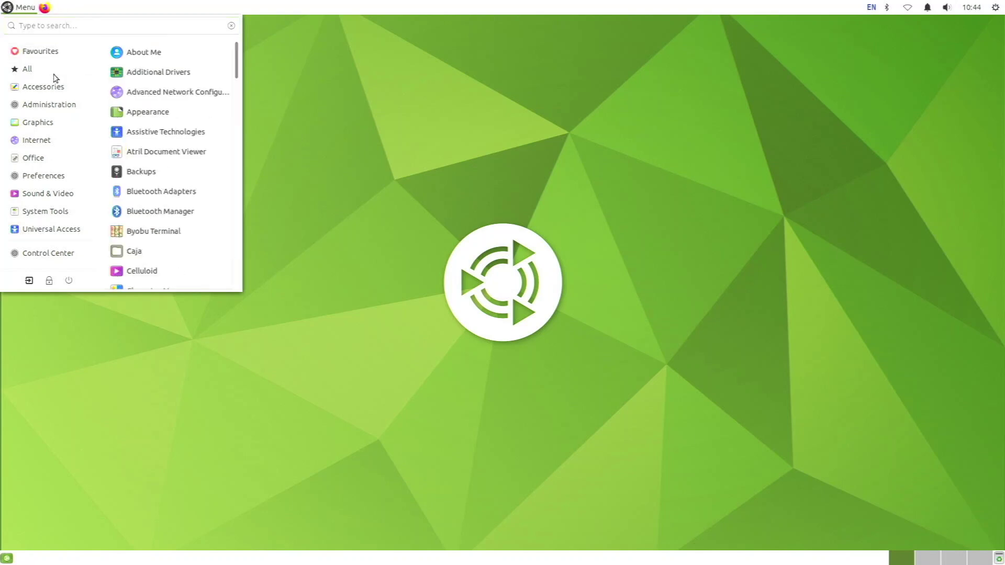
mouse_move(40, 81)
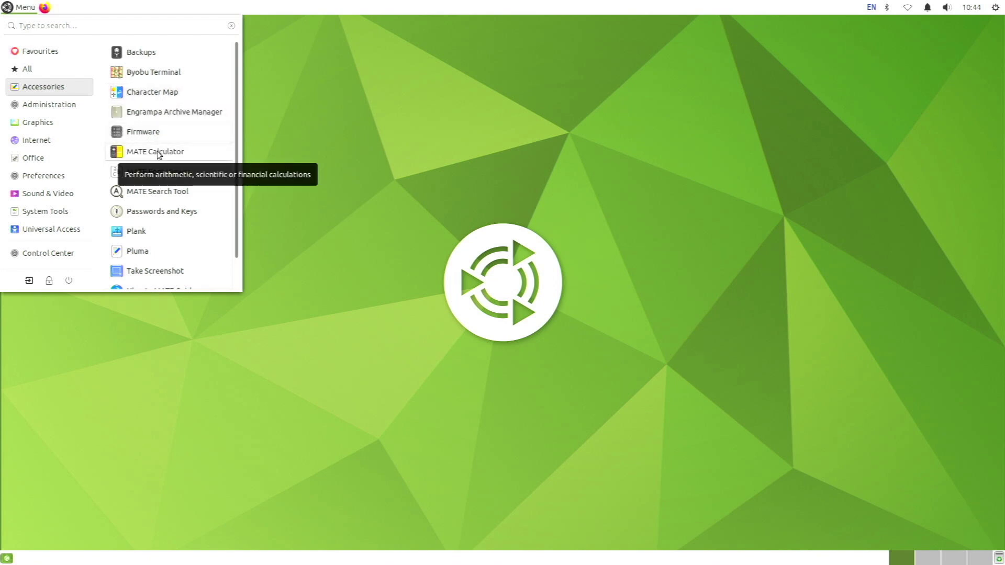
scroll(160, 155, down, 2)
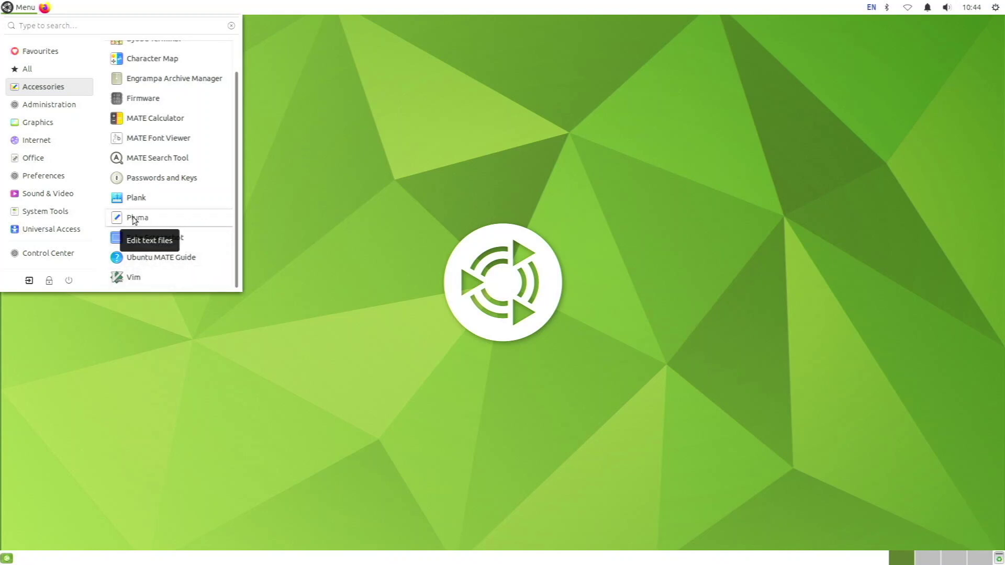
mouse_move(65, 105)
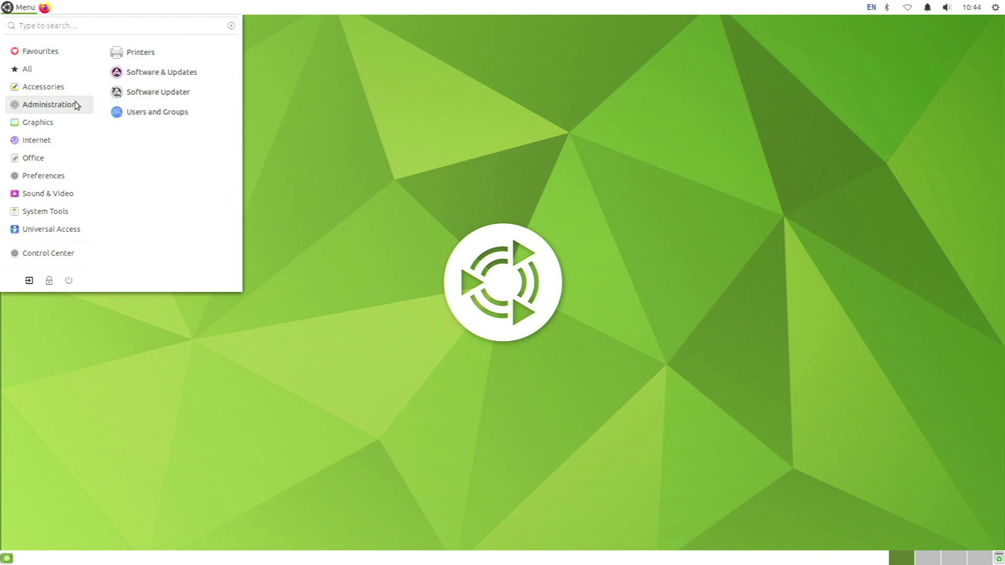
mouse_move(70, 128)
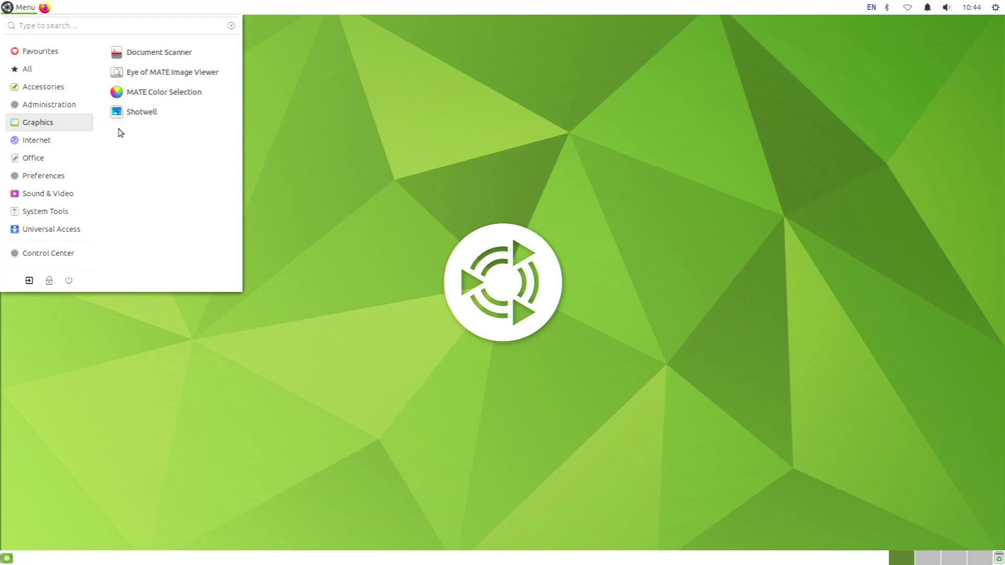
mouse_move(78, 147)
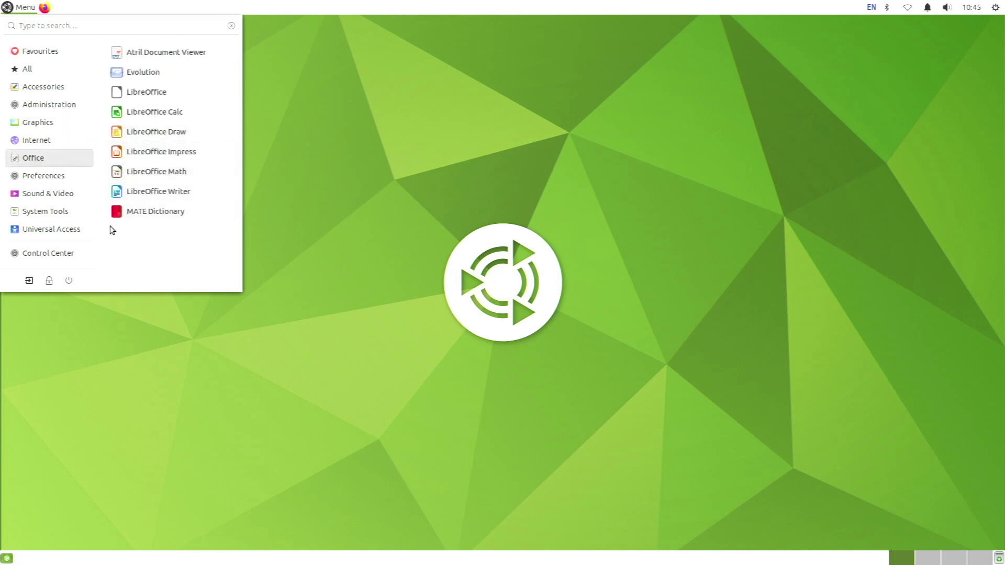
- Examine the application entries in the Preferences, Sound & Video, System Tools and Universal Access categories
mouse_move(91, 208)
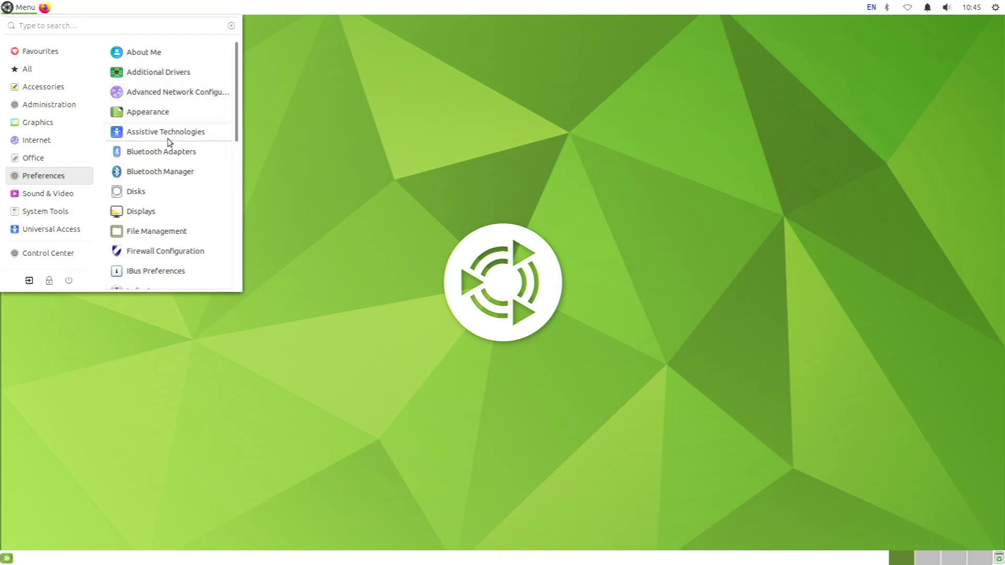
scroll(166, 209, down, 5)
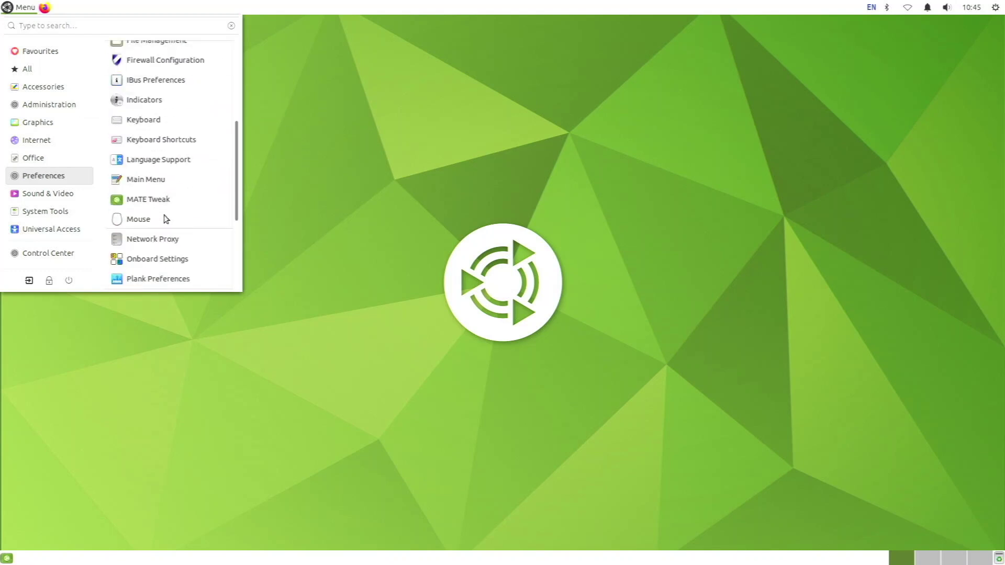
scroll(166, 218, down, 3)
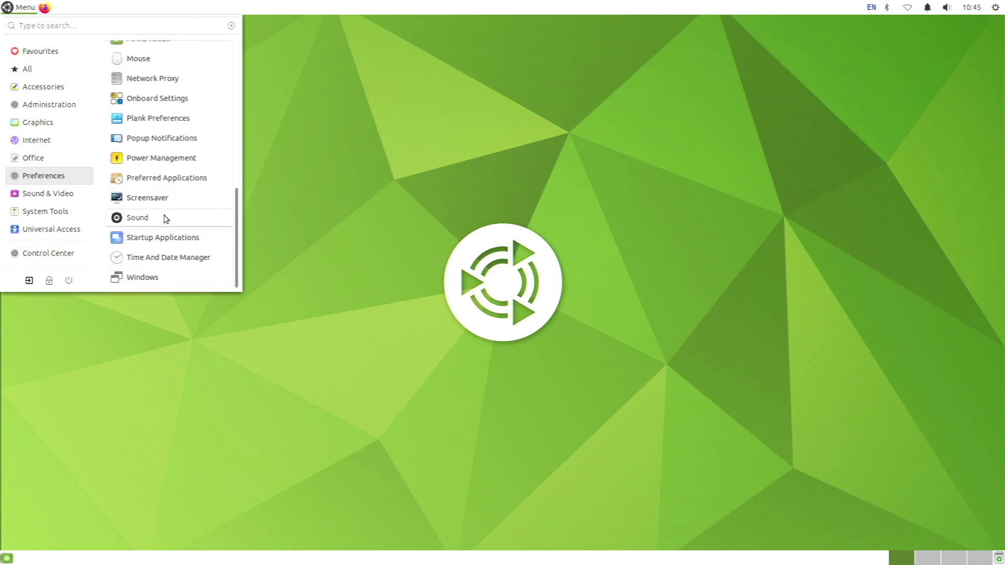
scroll(165, 217, up, 8)
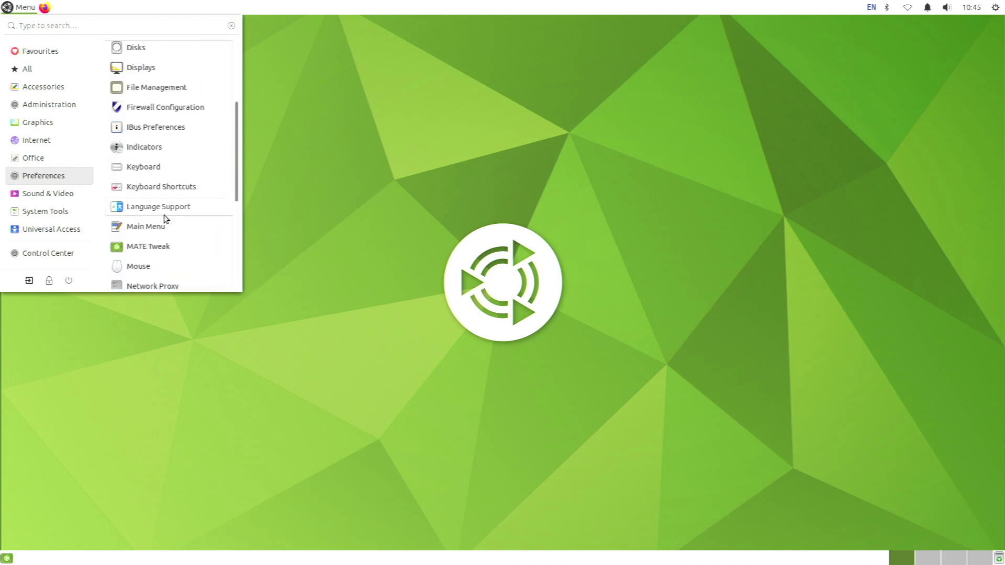
click(88, 195)
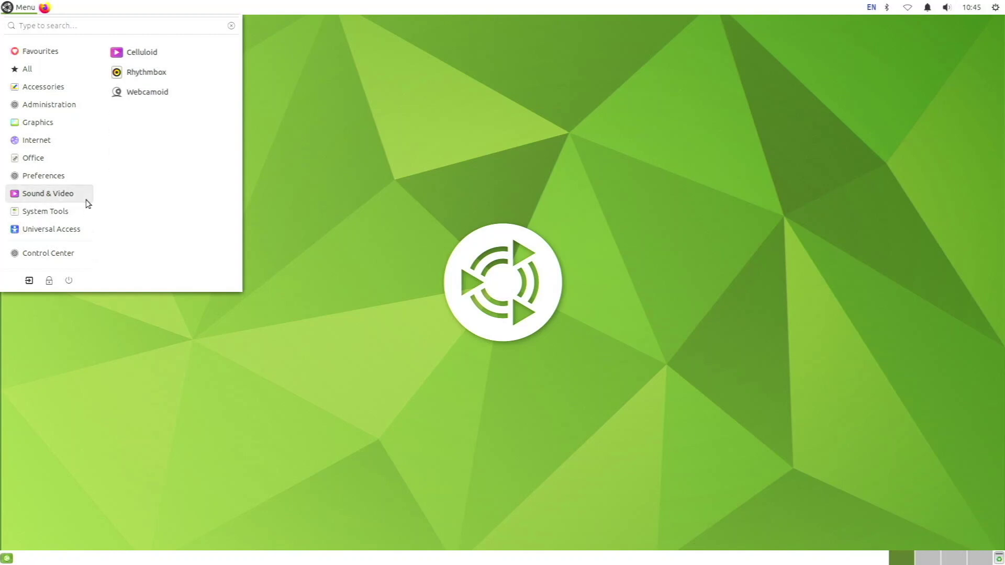
click(77, 213)
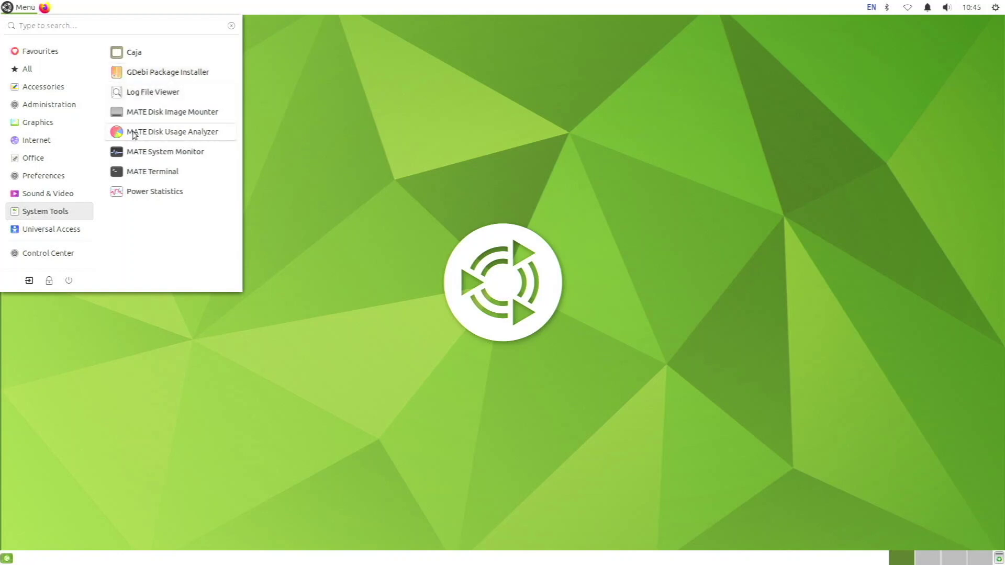
mouse_move(72, 229)
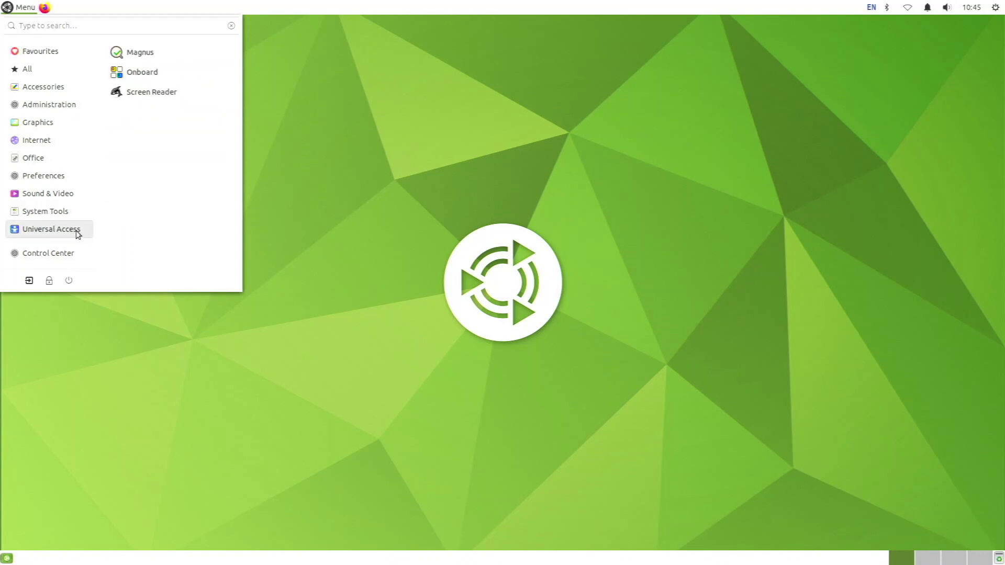
- Open the Control Center, look through all its settings groups and close it
click(65, 255)
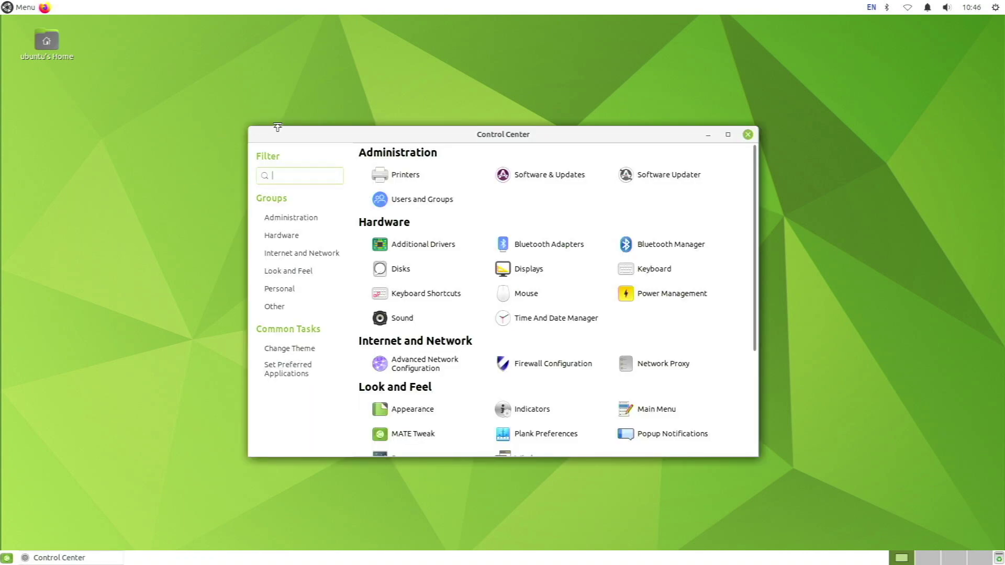
drag(285, 128, 270, 122)
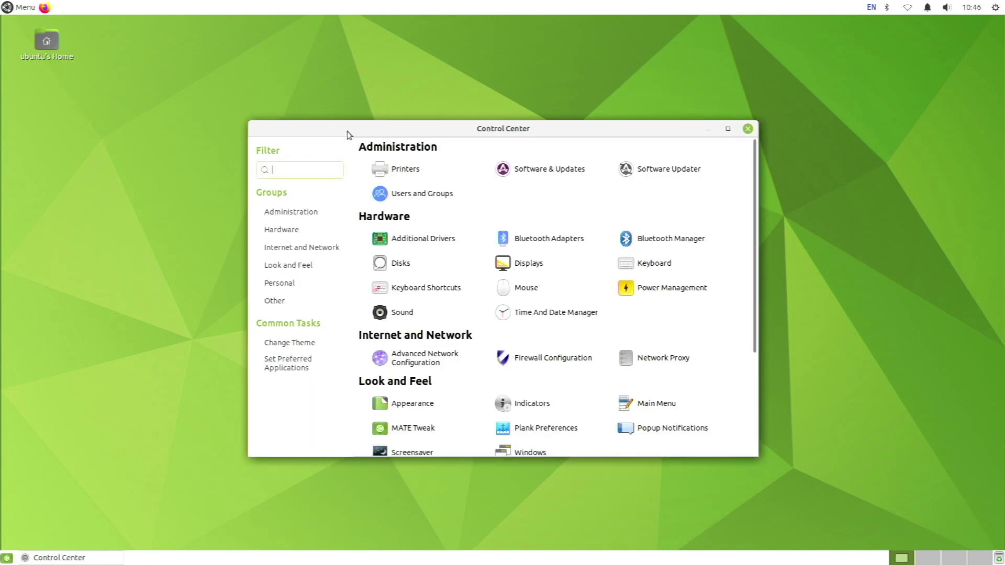
drag(361, 135, 305, 133)
scroll(418, 246, down, 5)
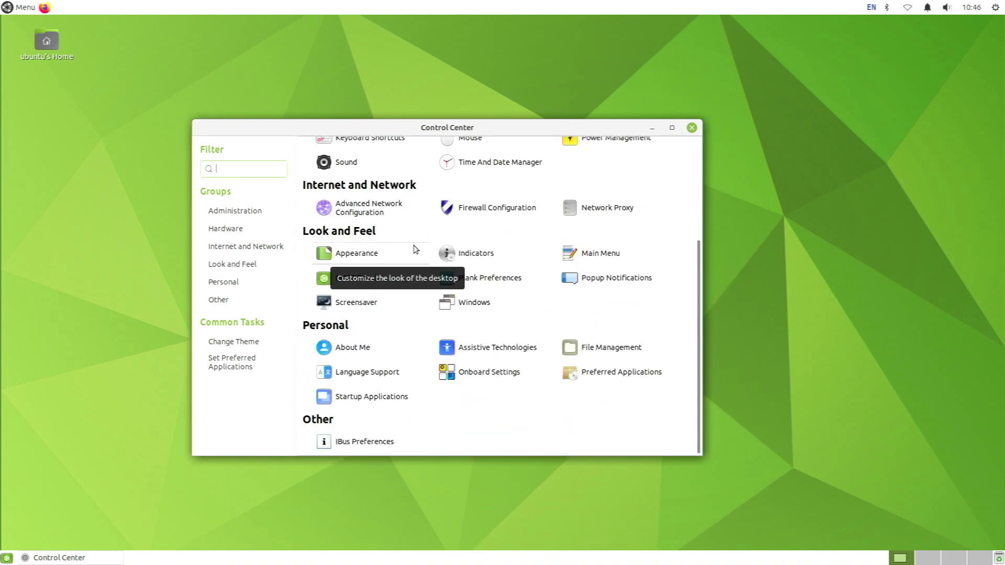
scroll(429, 252, up, 5)
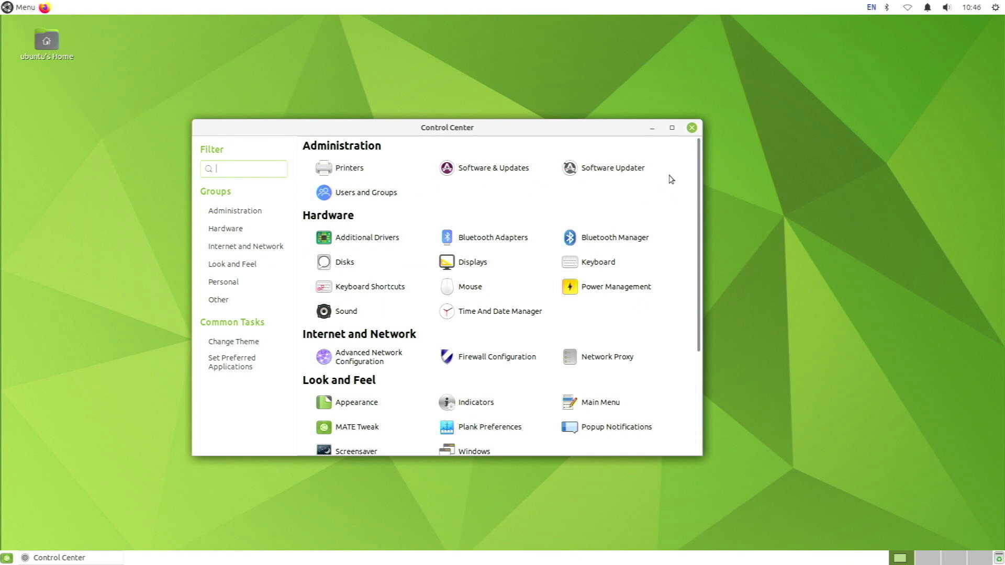
click(692, 127)
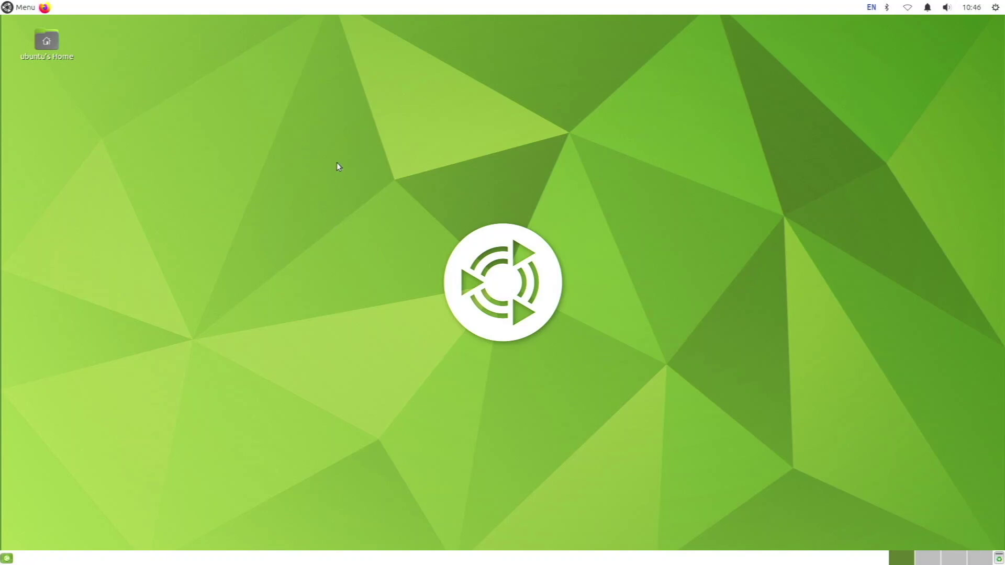
- Open a terminal, inspect processor and memory usage with htop, and quit htop
key(ctrl+alt+t)
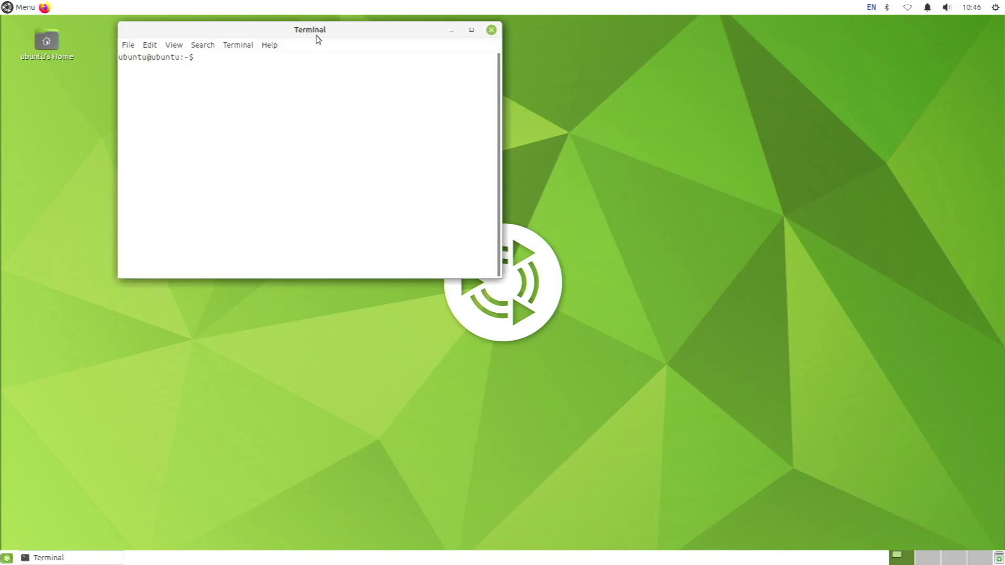
drag(316, 38, 511, 151)
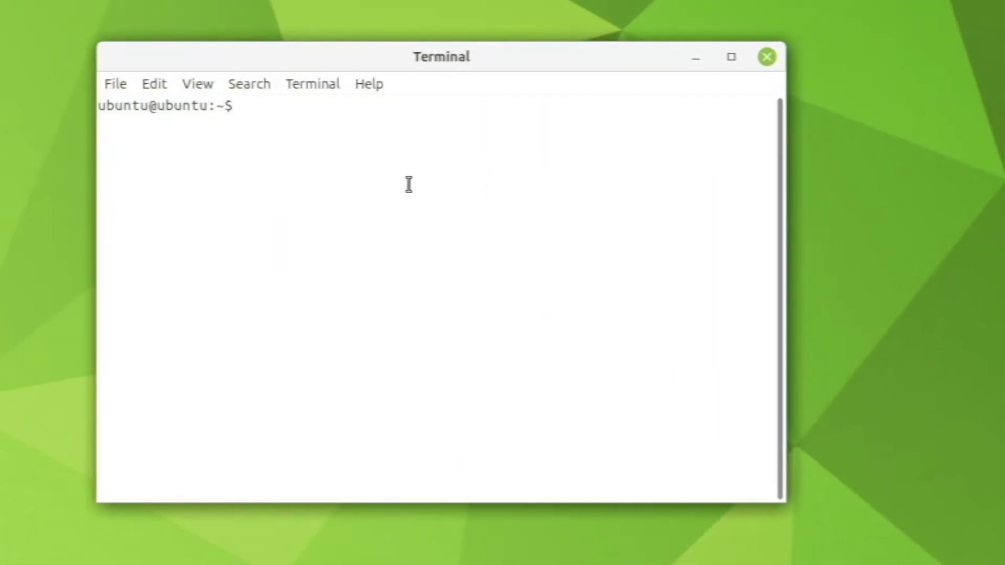
text(htop)
key(Return)
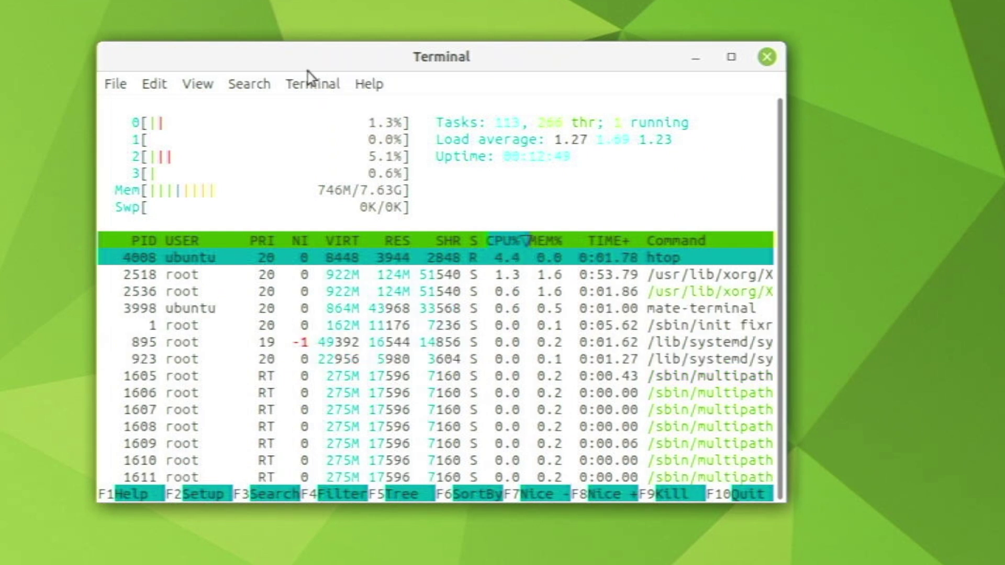
drag(321, 45, 357, 55)
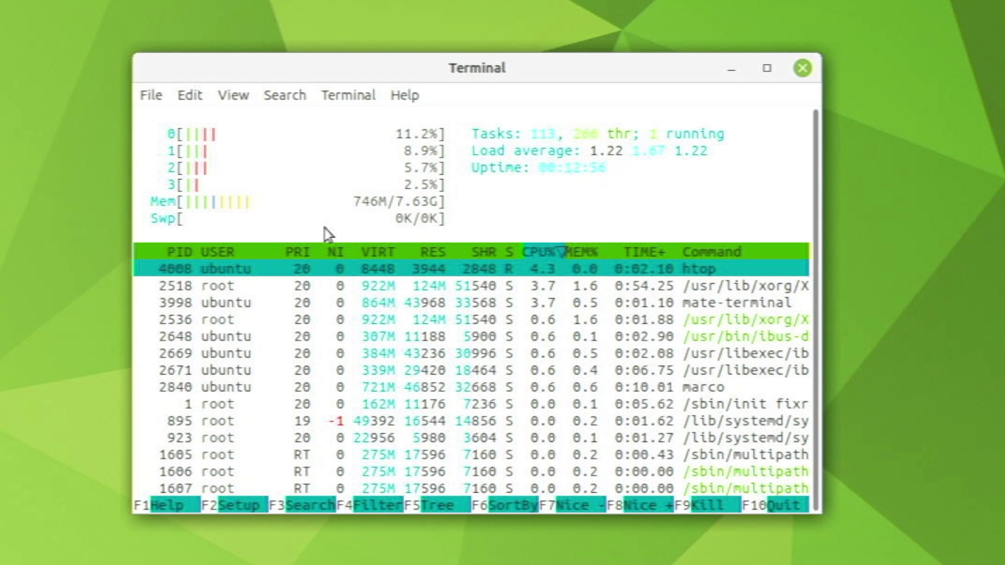
text(q)
- Run neofetch, review the host, packages, resolution and window manager details, and close the terminal
text(neofetch)
key(Return)
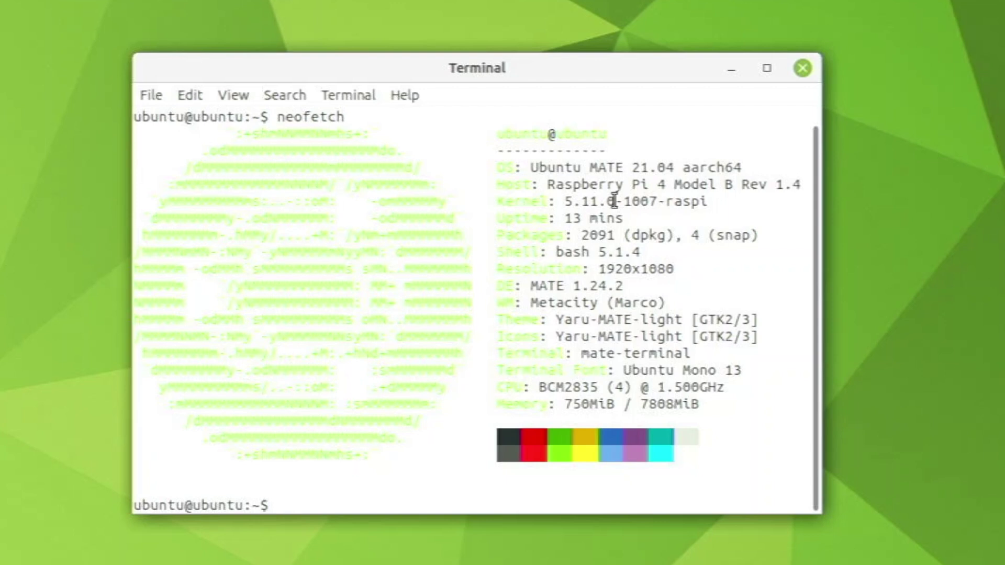
drag(647, 184, 705, 184)
click(706, 184)
drag(571, 209, 680, 235)
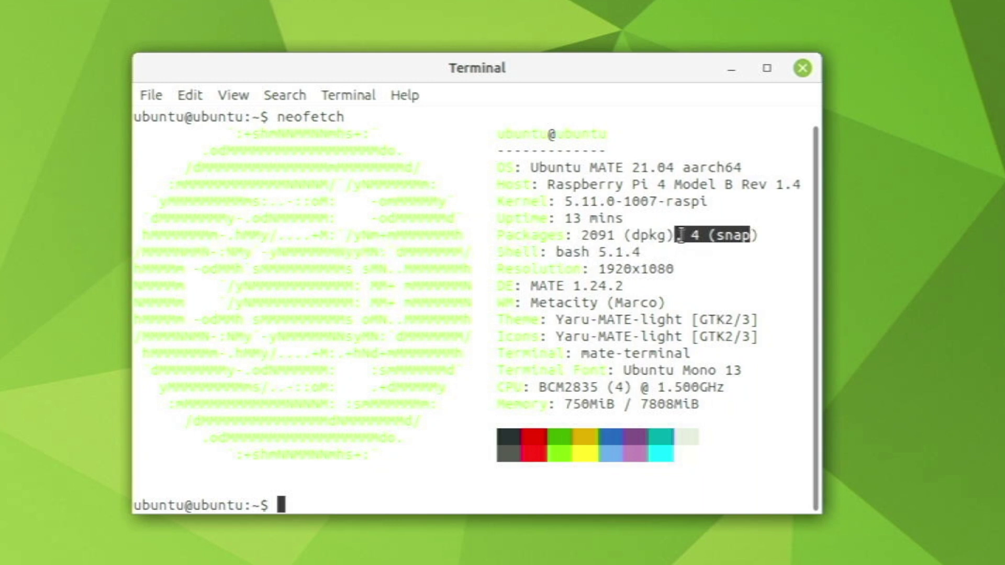
click(681, 236)
drag(619, 269, 616, 302)
click(616, 303)
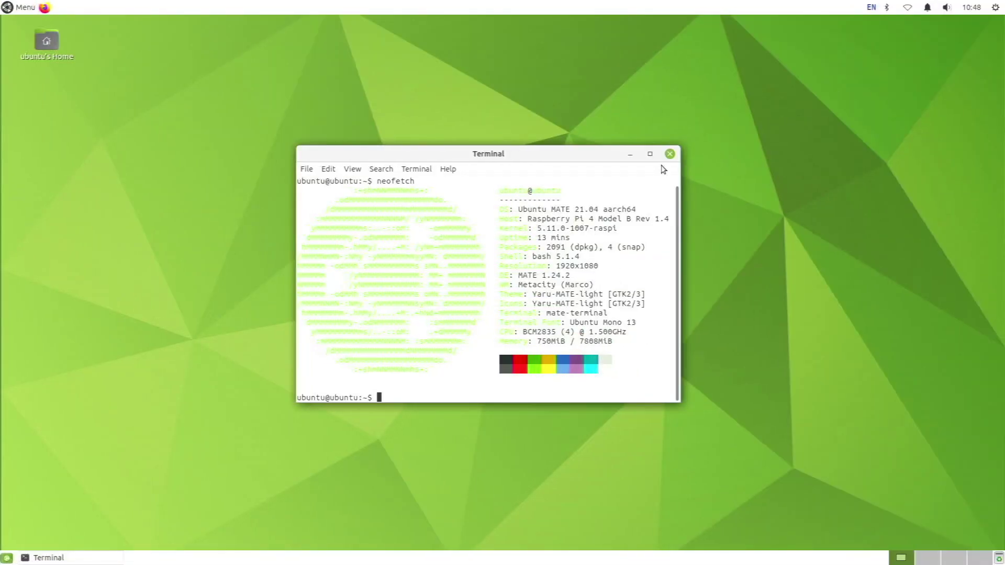
click(670, 153)
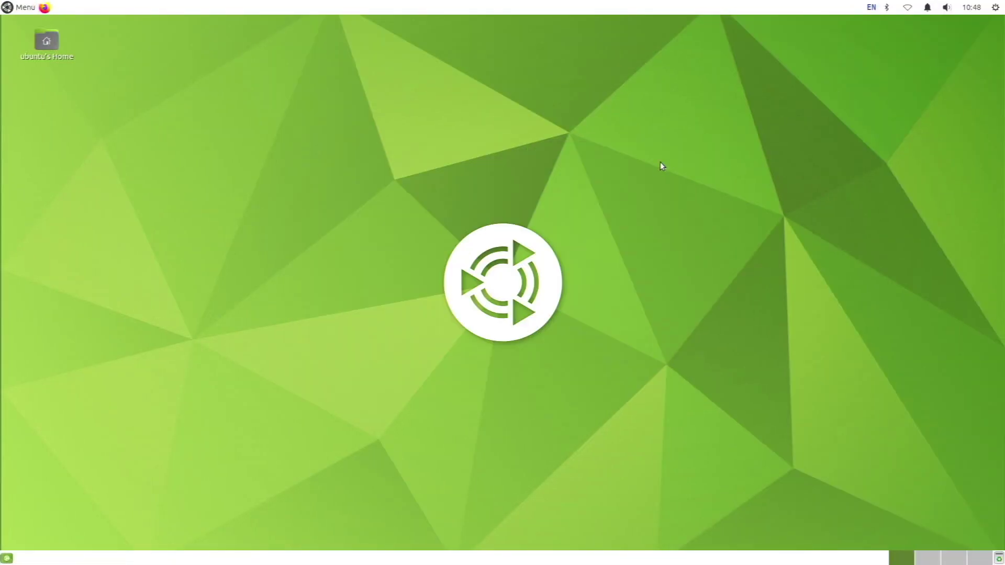
- Find and open the Appearance settings, browse the available themes and apply the Yaru-MATE-dark theme
click(6, 6)
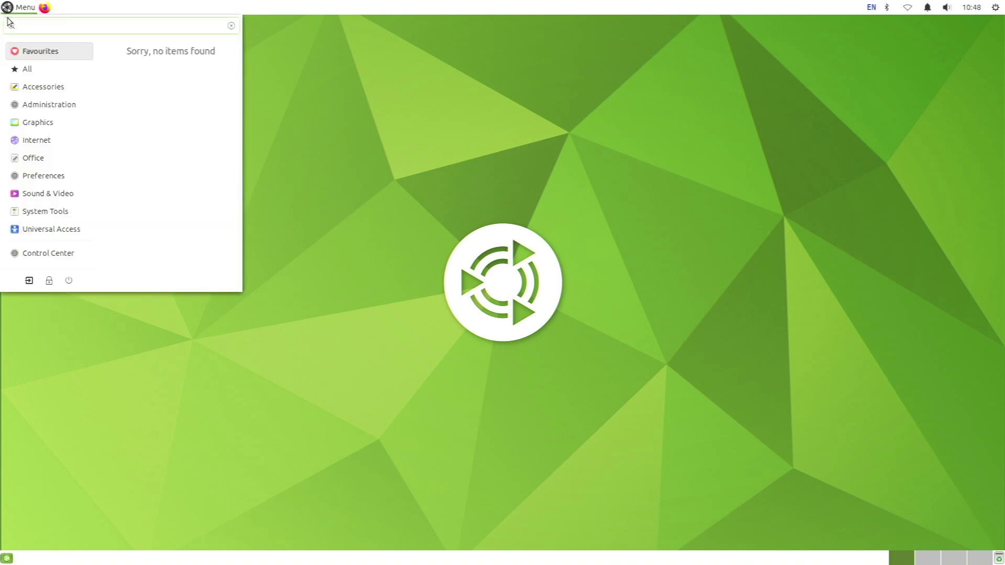
text(appea)
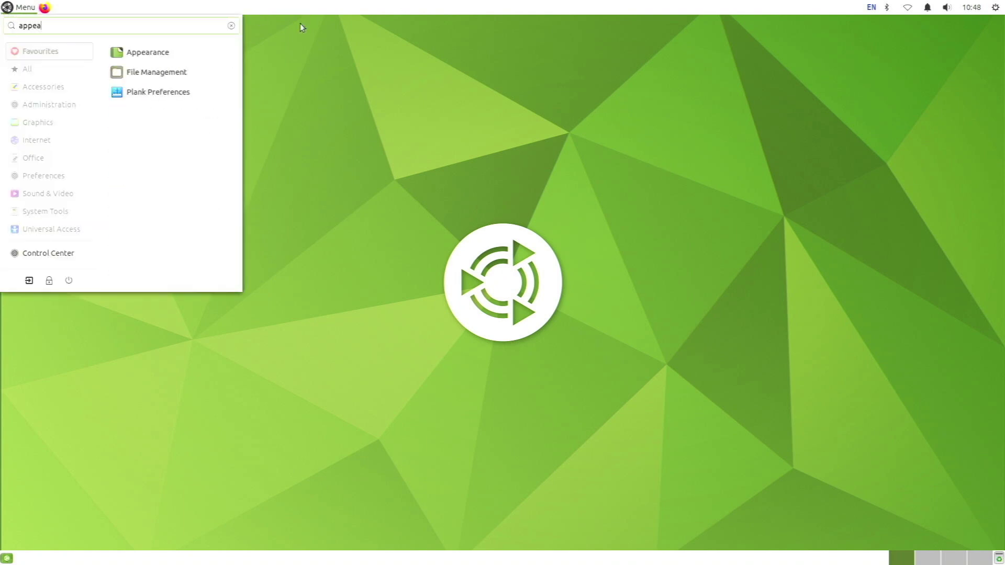
click(187, 54)
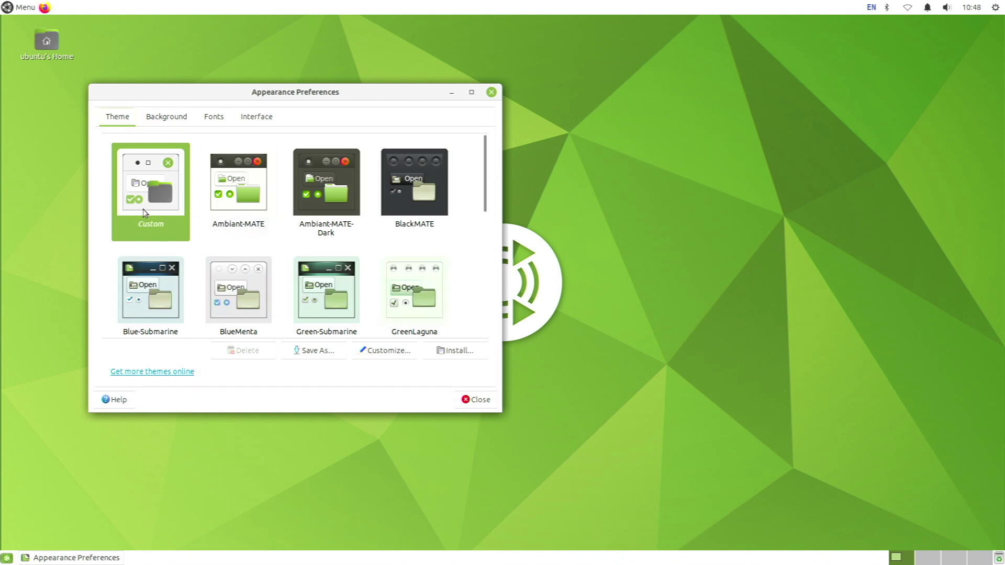
scroll(146, 212, down, 10)
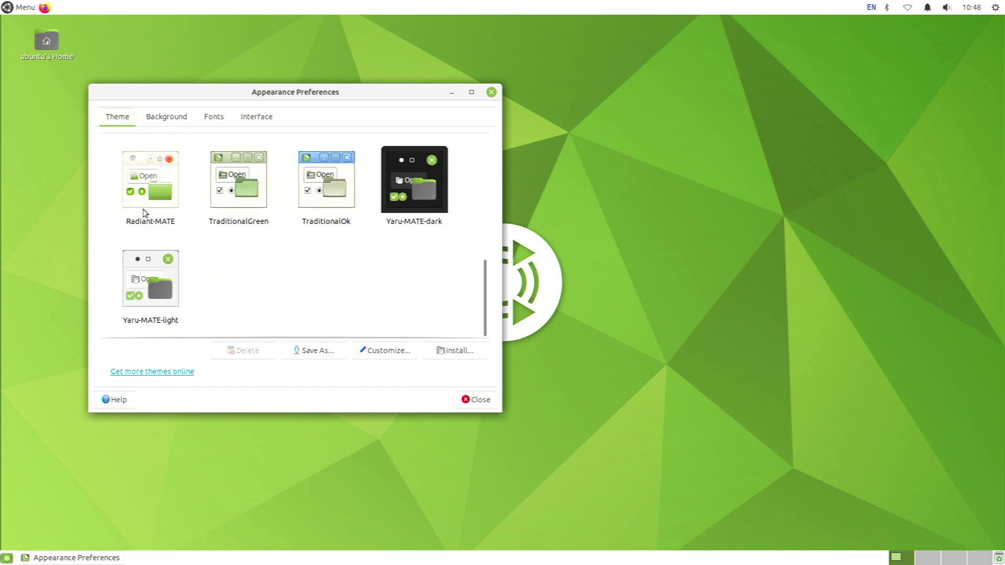
scroll(145, 212, up, 1)
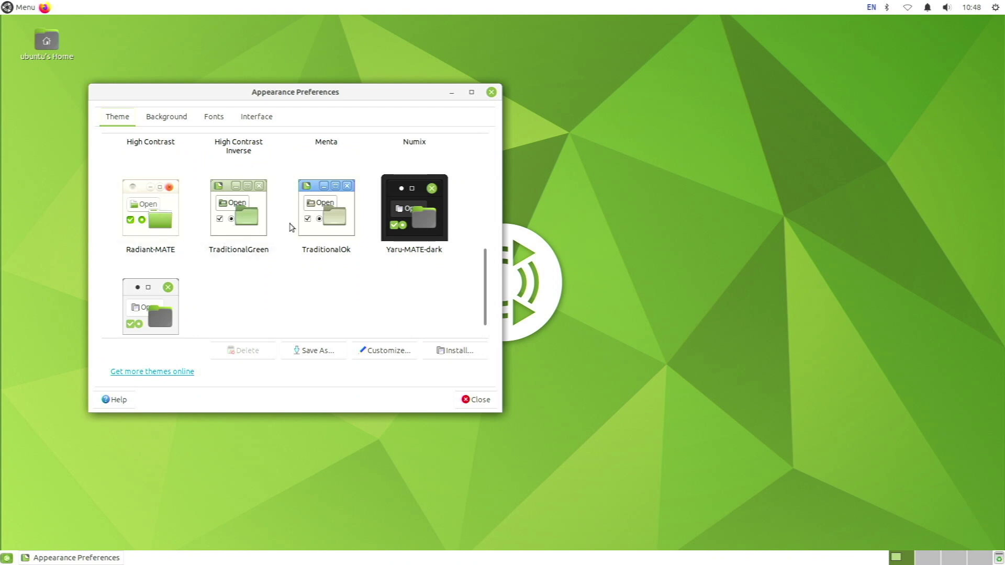
click(393, 207)
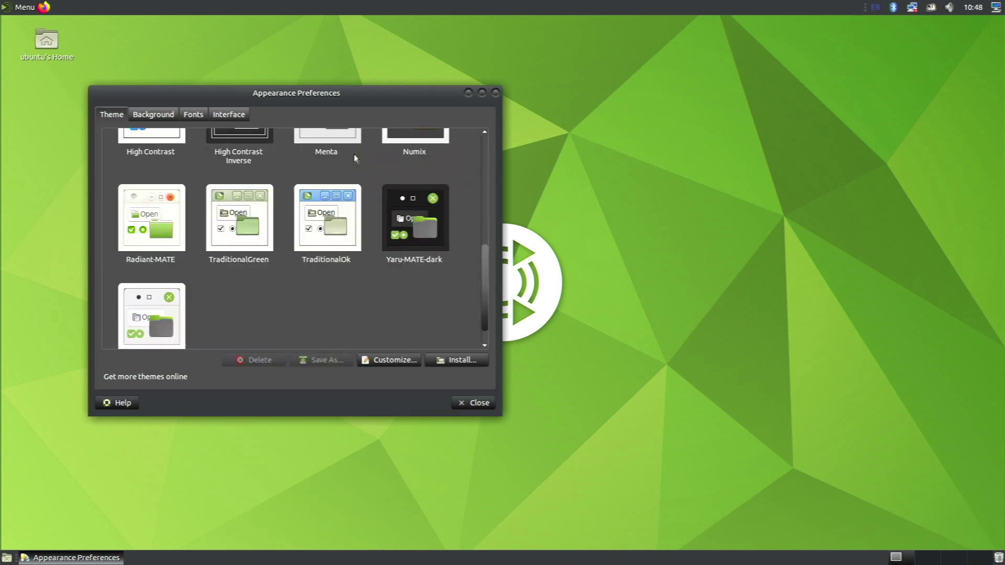
click(379, 202)
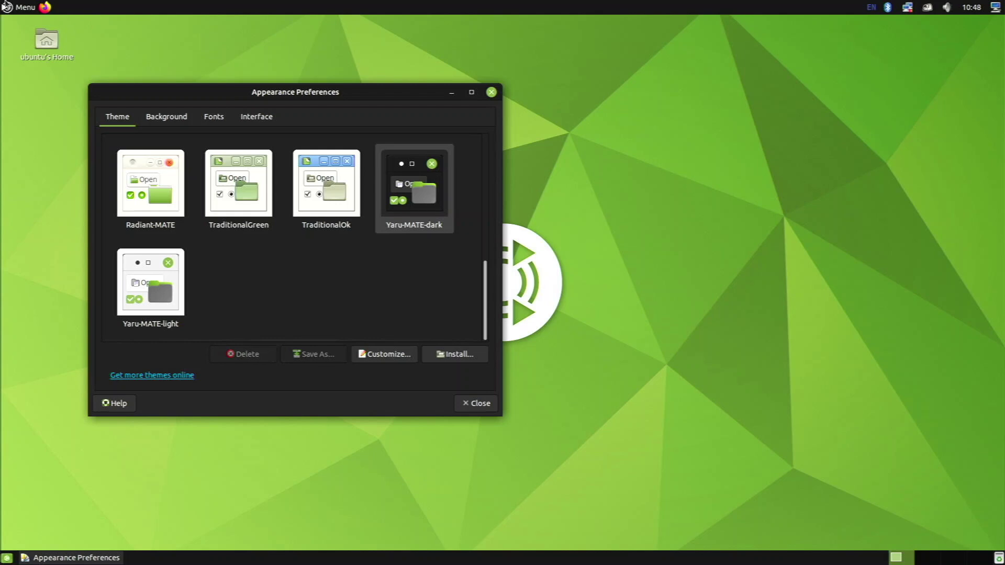
- Check how the application menu looks in the dark theme and close it, shifting the Appearance Preferences window slightly
click(7, 6)
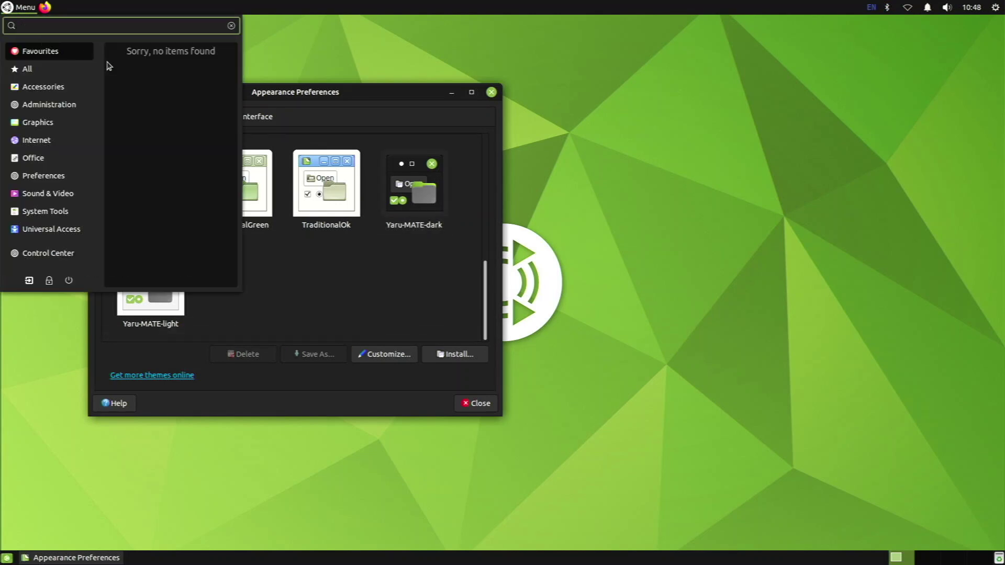
click(288, 99)
drag(317, 98, 346, 102)
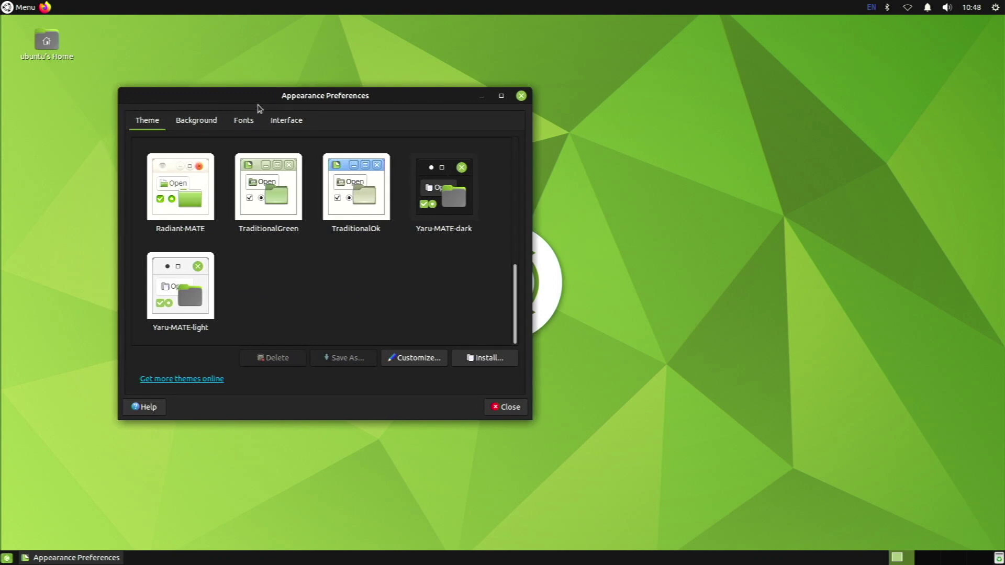
- Review the background, font and interface options in Appearance Preferences
click(213, 122)
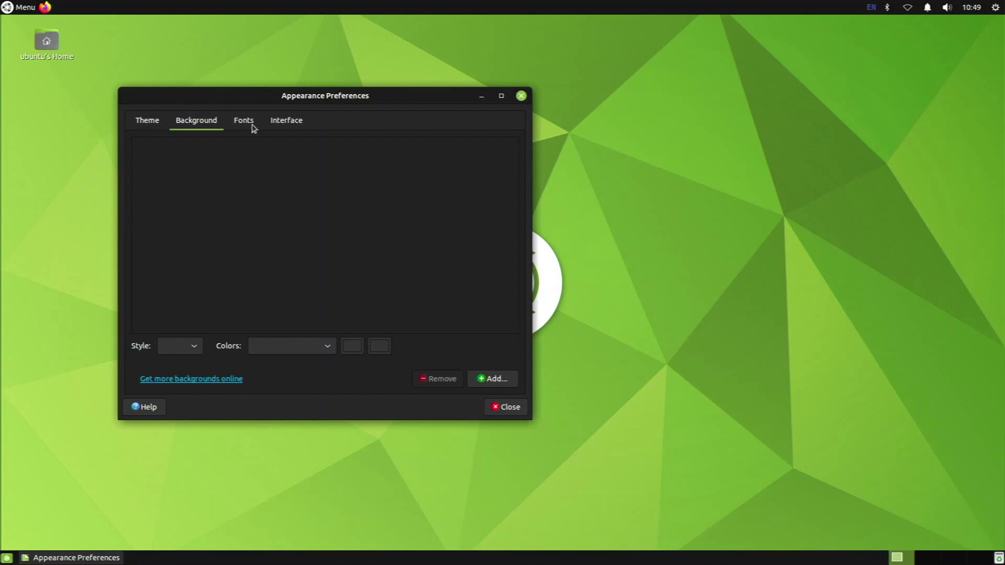
key(ctrl+Page_Down)
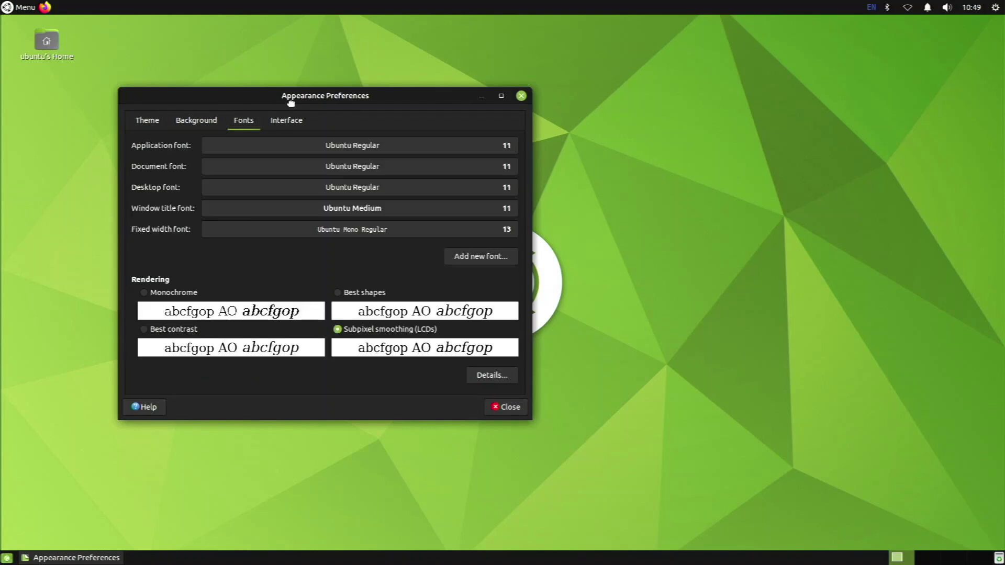
drag(291, 102, 306, 95)
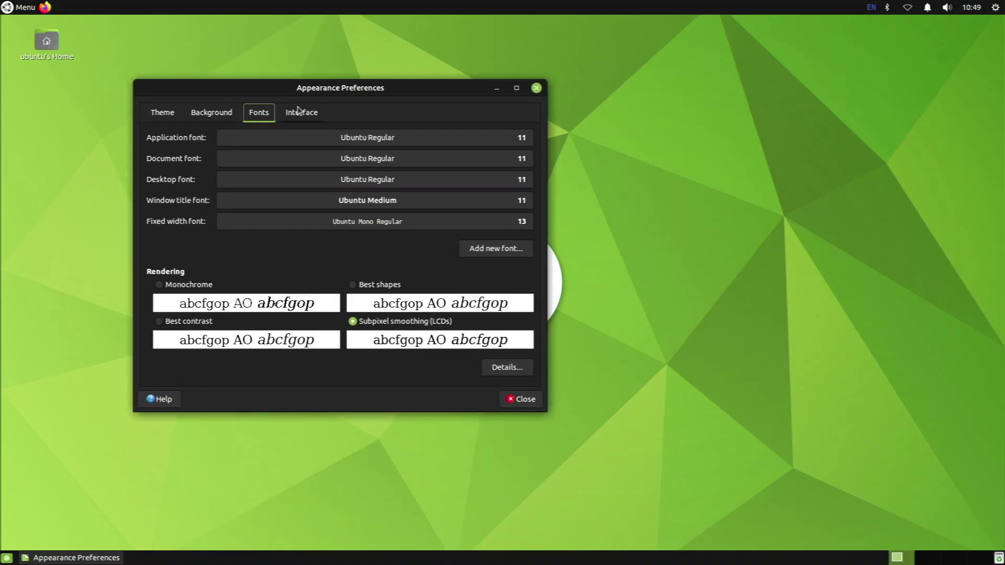
click(298, 111)
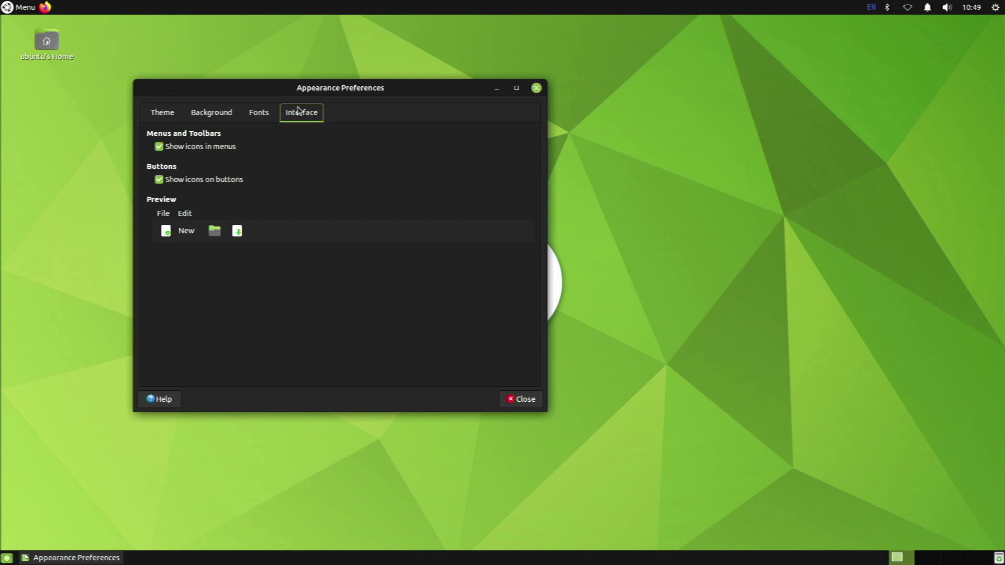
- Browse the wallpapers, set the blue ocean and beach image as the desktop background, and close Appearance Preferences
click(226, 113)
scroll(388, 316, down, 3)
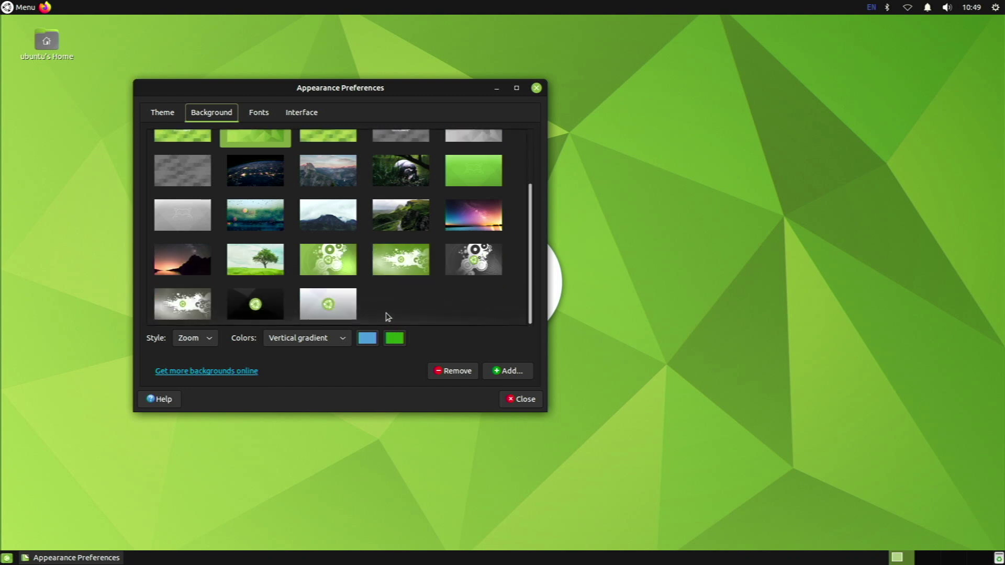
scroll(383, 314, up, 3)
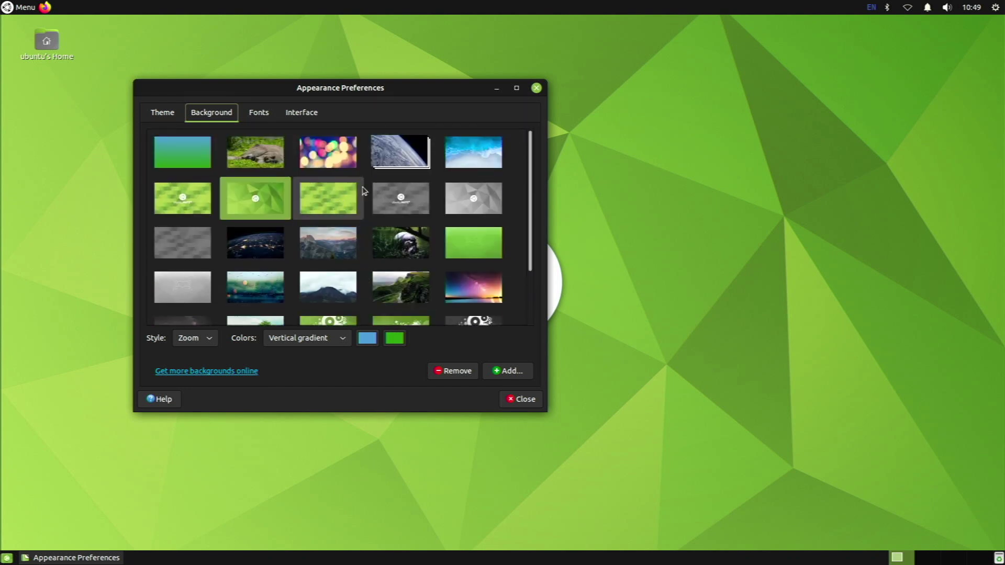
click(463, 166)
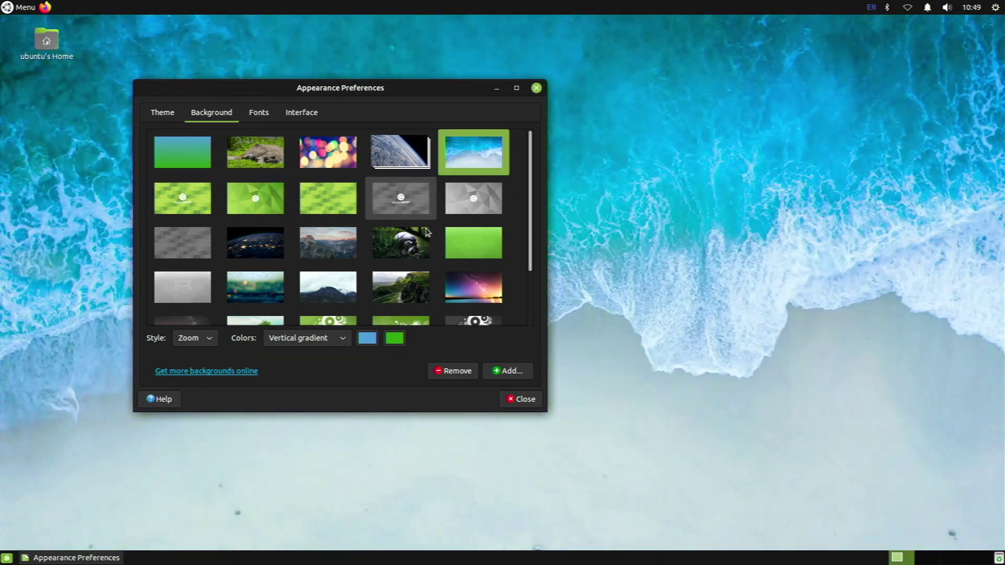
click(522, 400)
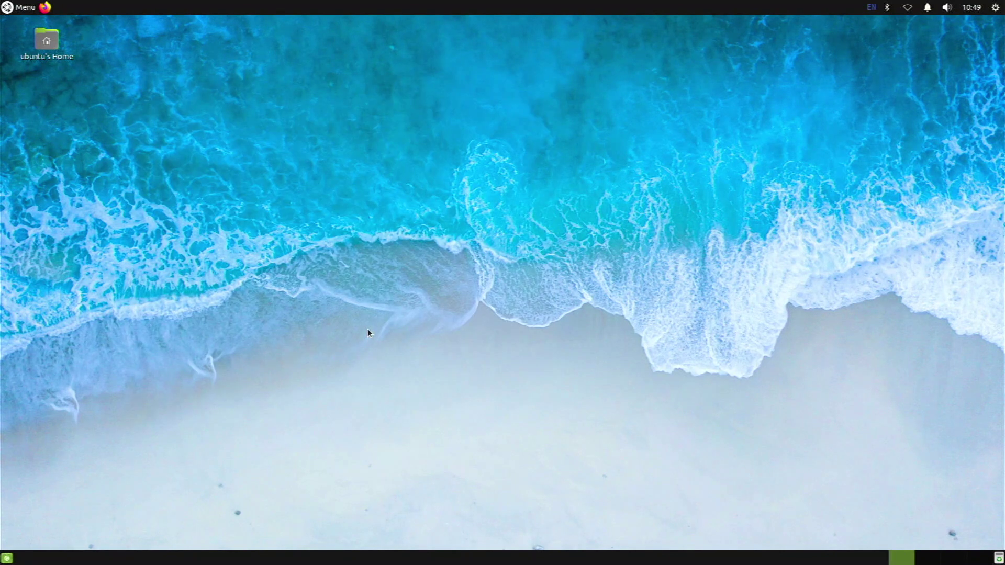
- Open the home folder from the desktop, look over its folders in the dark theme and close the file manager
click(46, 47)
double_click(56, 50)
drag(352, 99, 572, 92)
drag(667, 92, 473, 113)
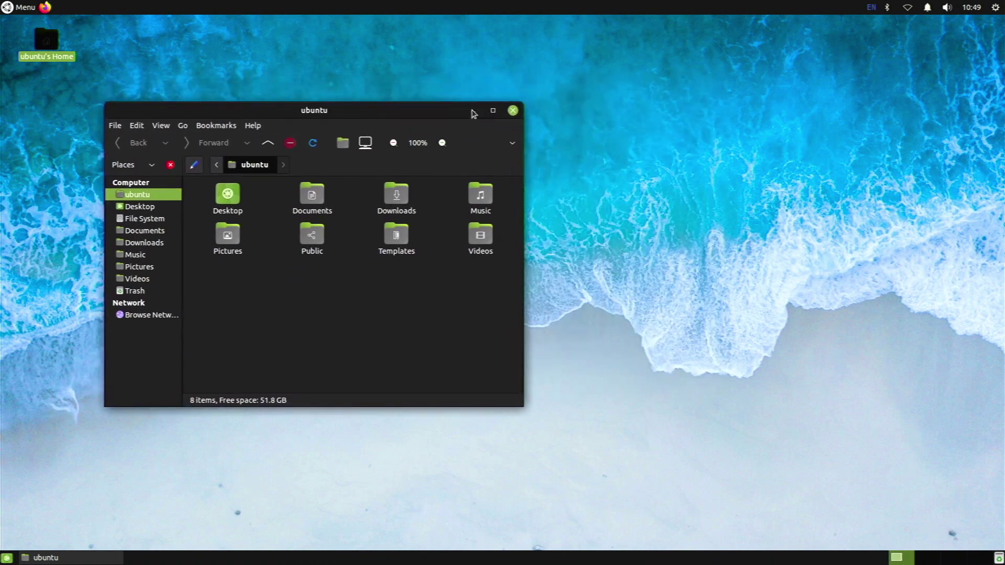
click(512, 111)
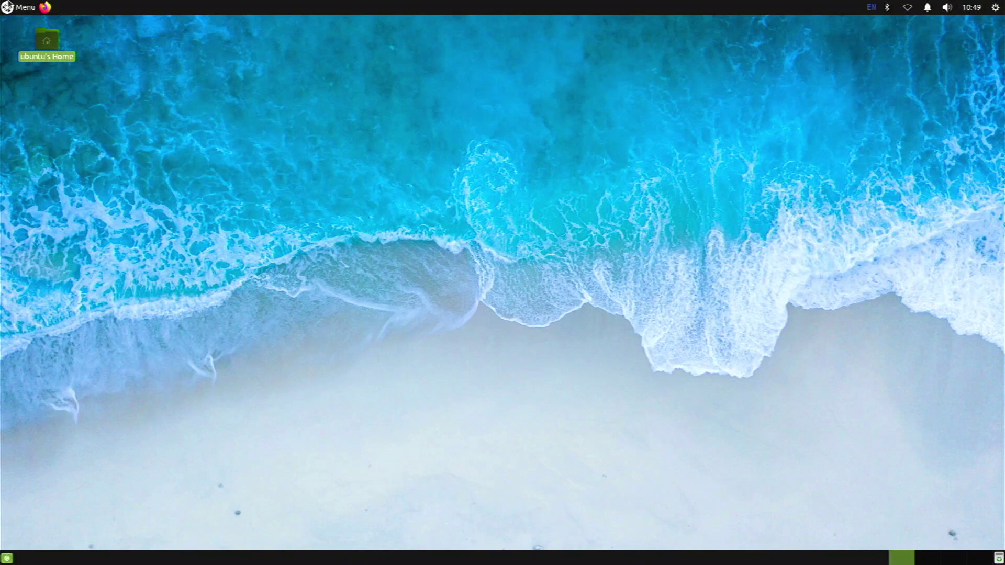
- Launch Firefox and search the web for "pi4" from the address bar
click(8, 6)
click(18, 12)
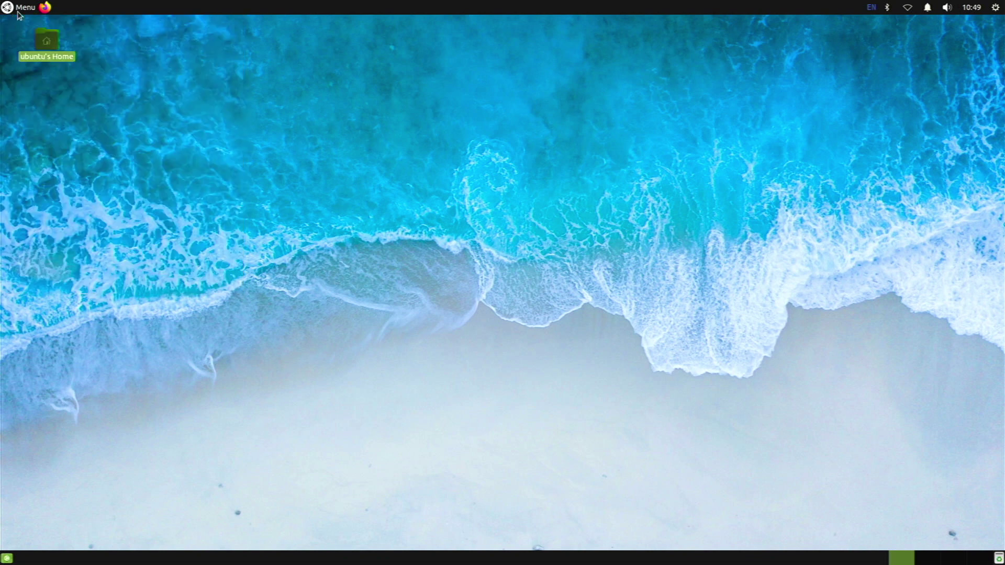
click(45, 7)
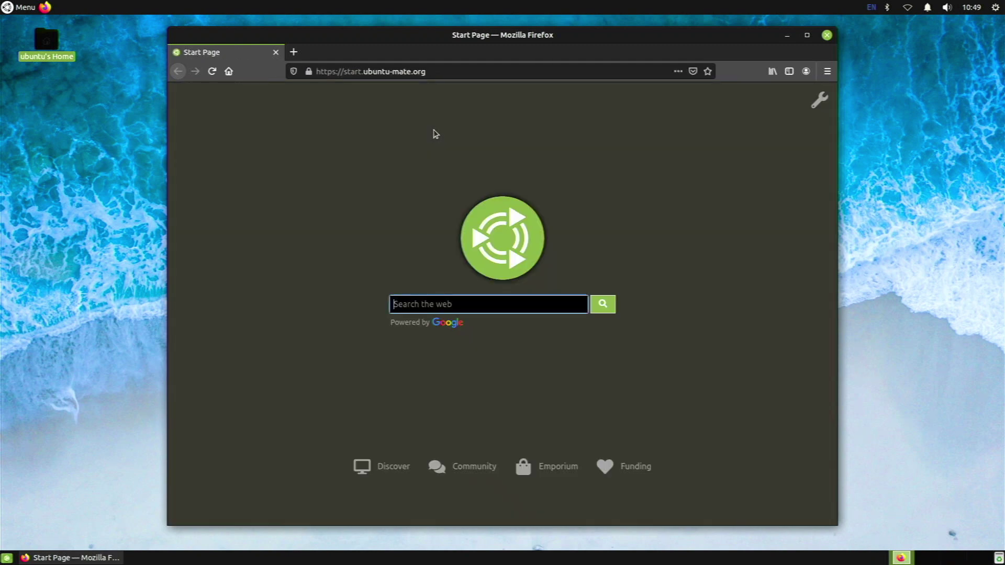
click(440, 73)
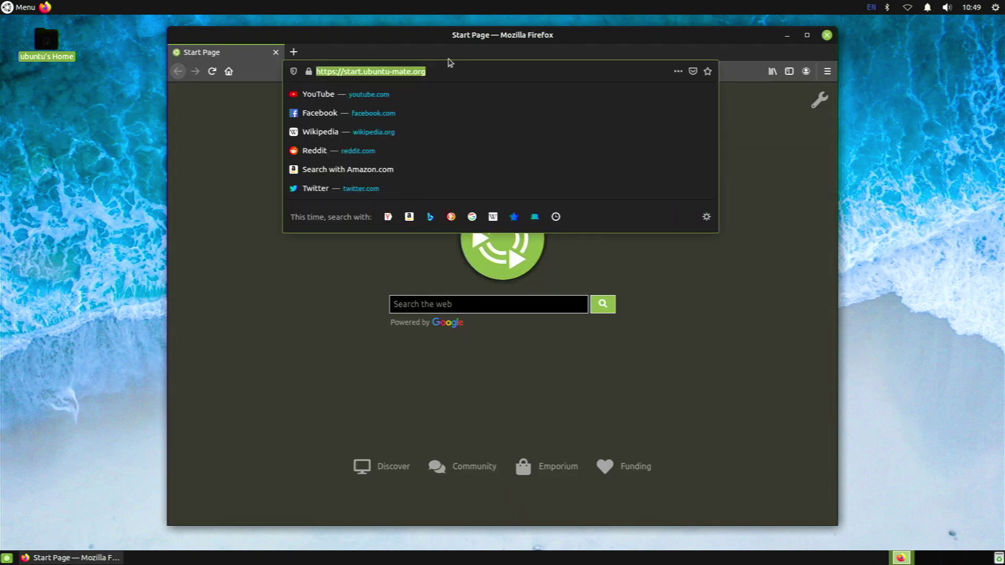
key(BackSpace)
text(pi4)
key(Return)
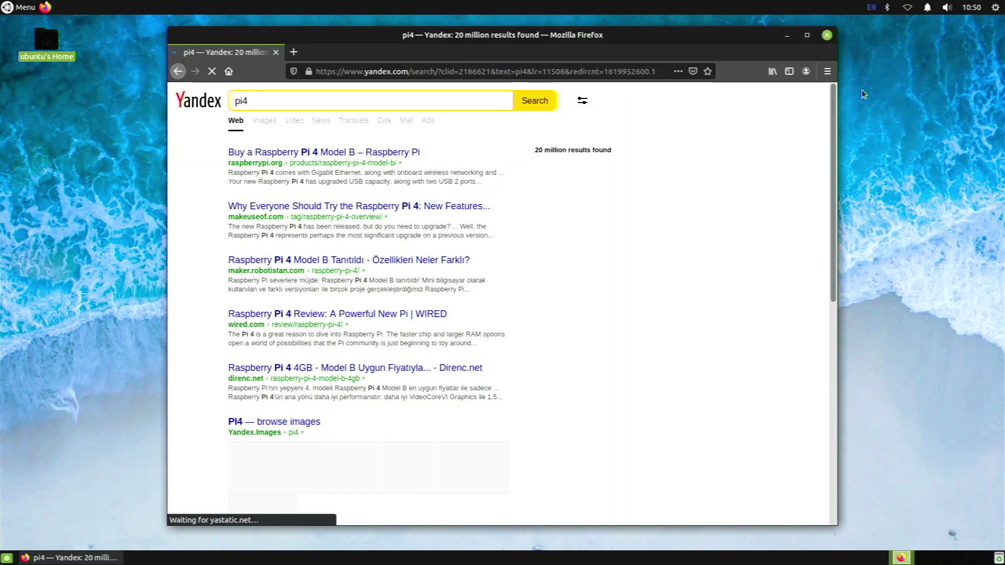
- Open the Firefox preferences and set the default search engine to Google
drag(815, 76, 826, 76)
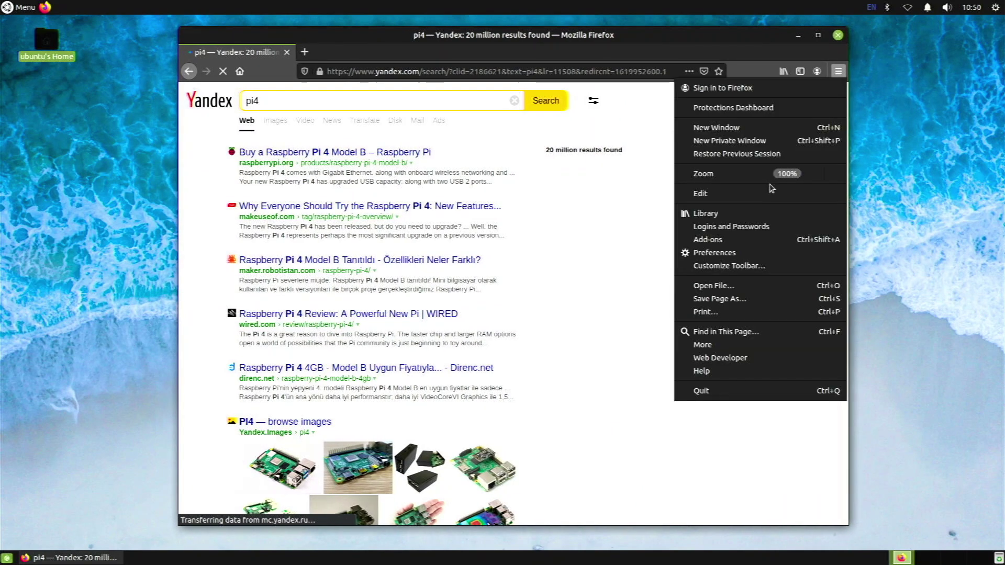
click(732, 254)
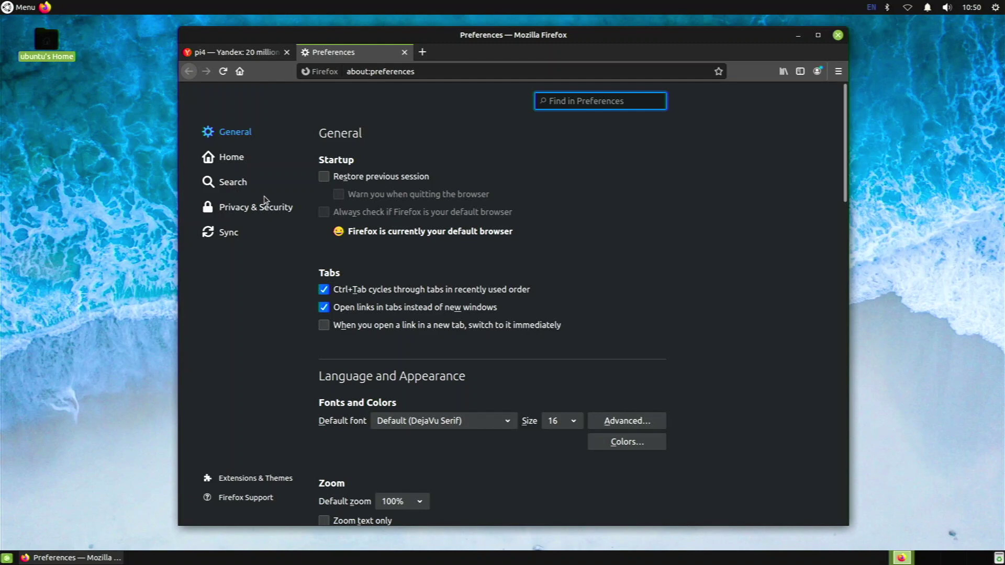
click(238, 184)
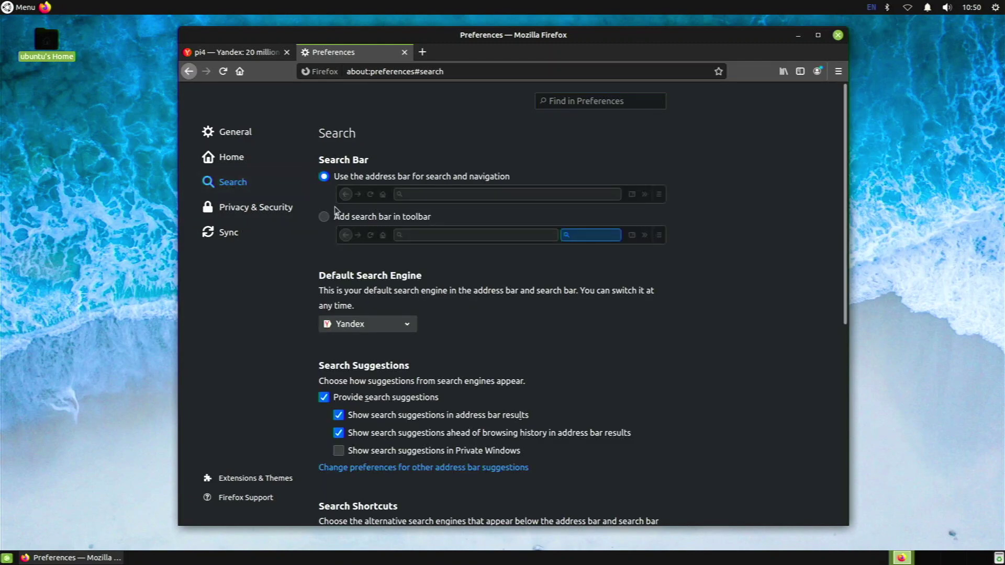
click(341, 327)
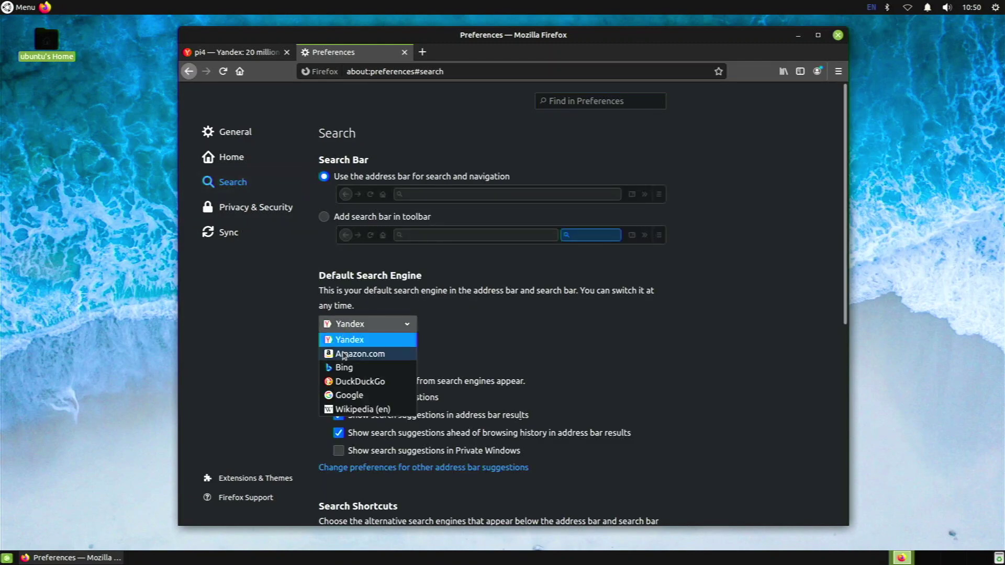
click(344, 396)
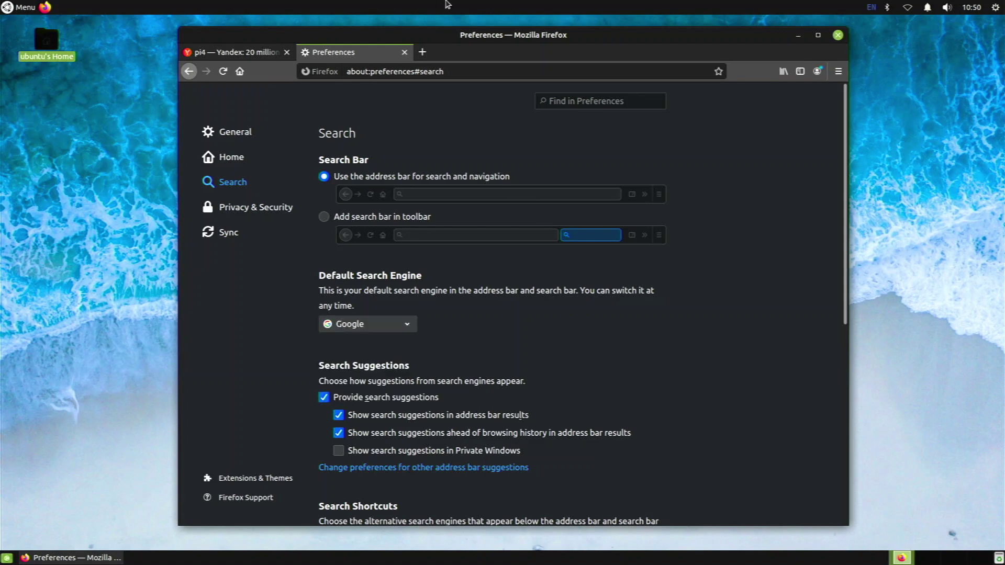
- Search for "pi4" in a new tab and close the Yandex results and Preferences tabs
click(423, 52)
text(pi4)
key(Return)
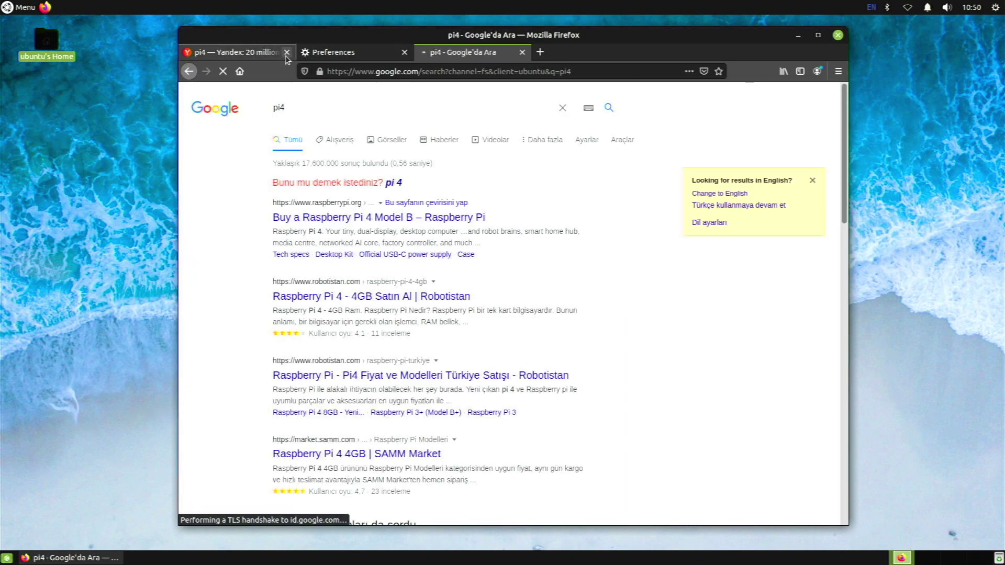
click(286, 54)
click(287, 54)
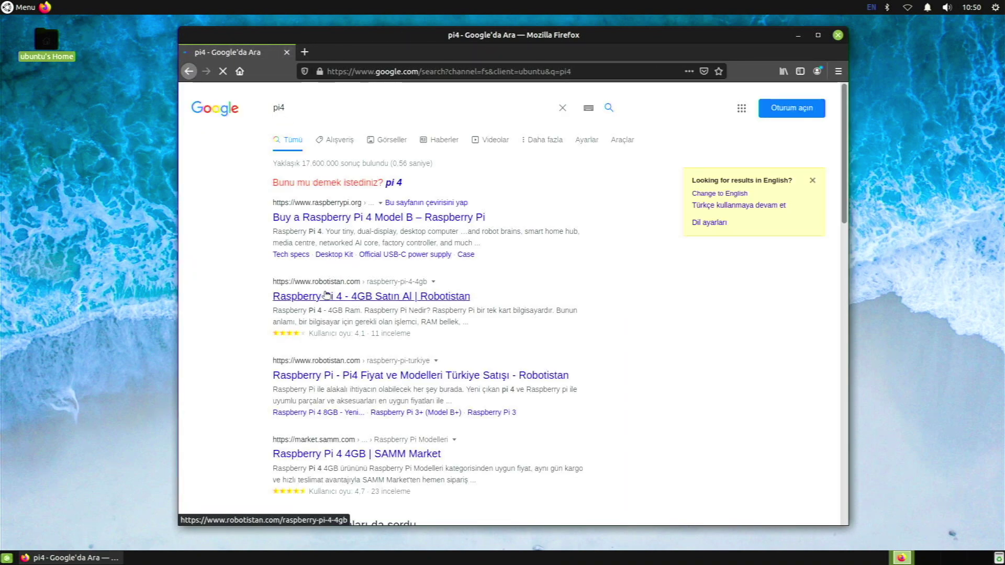
- Open the "Buy a Raspberry Pi 4 Model B" result and look through the product page
click(340, 220)
scroll(330, 219, down, 12)
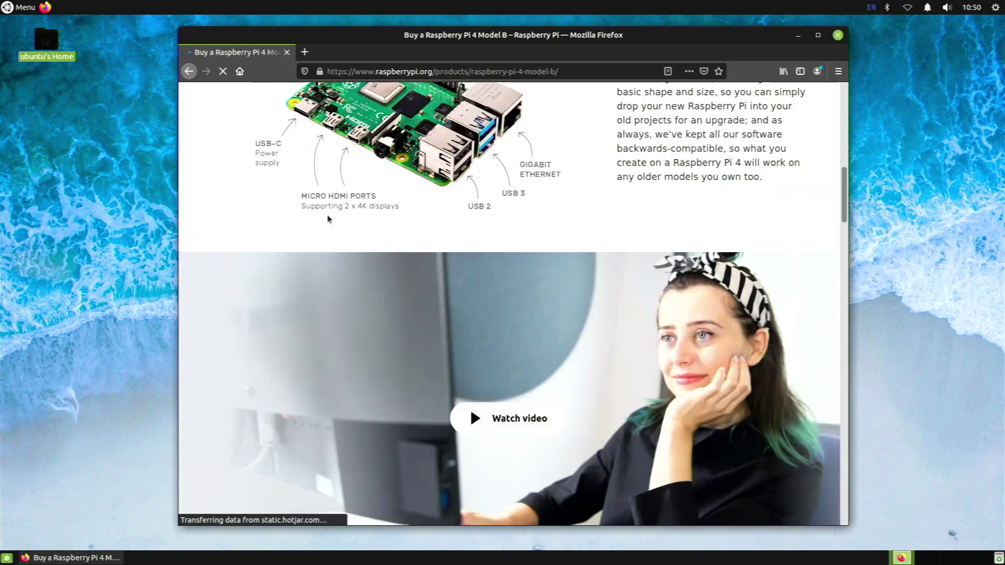
scroll(337, 220, down, 15)
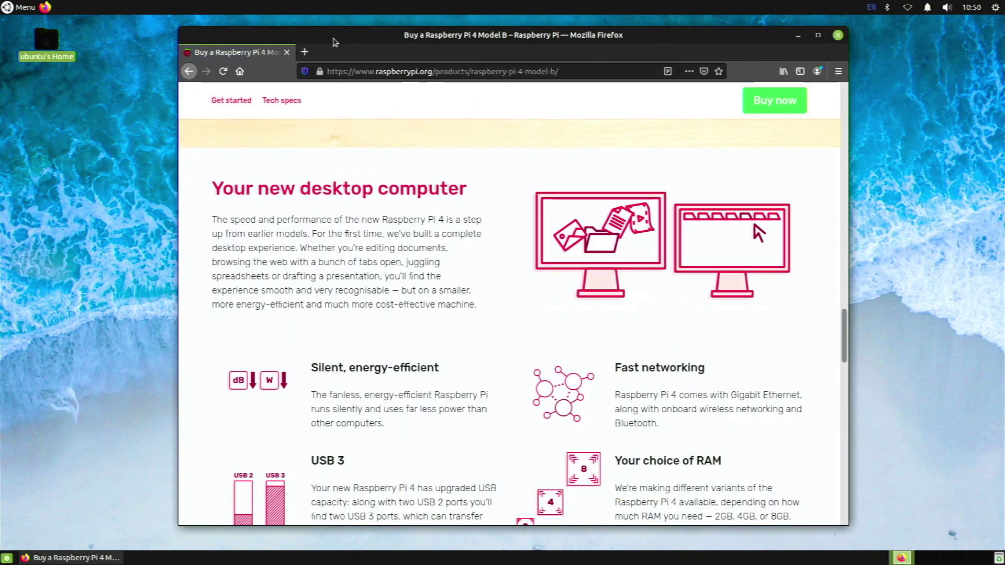
- Open a new tab and search for "amazon.co0m" from the address bar
click(305, 52)
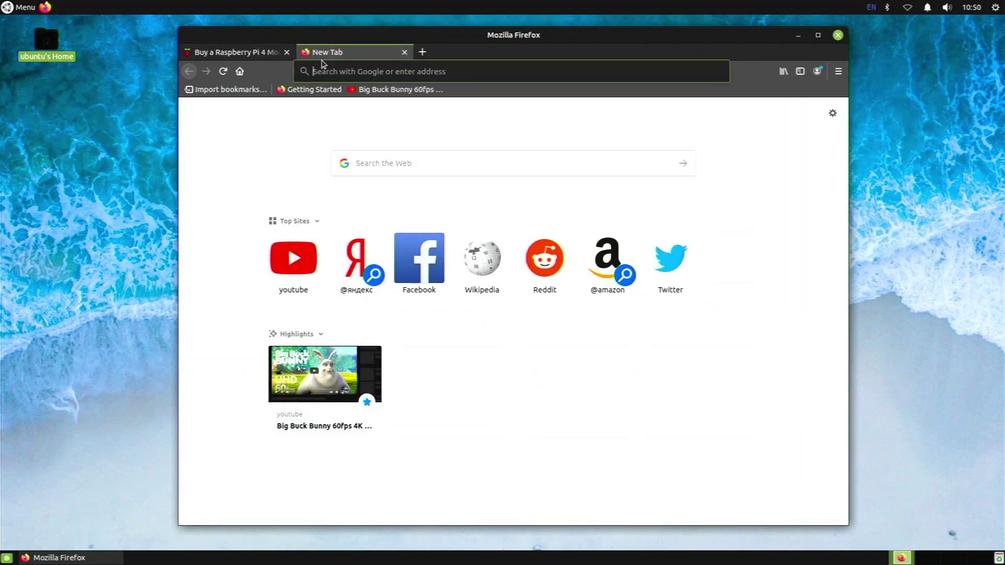
text(amazon)
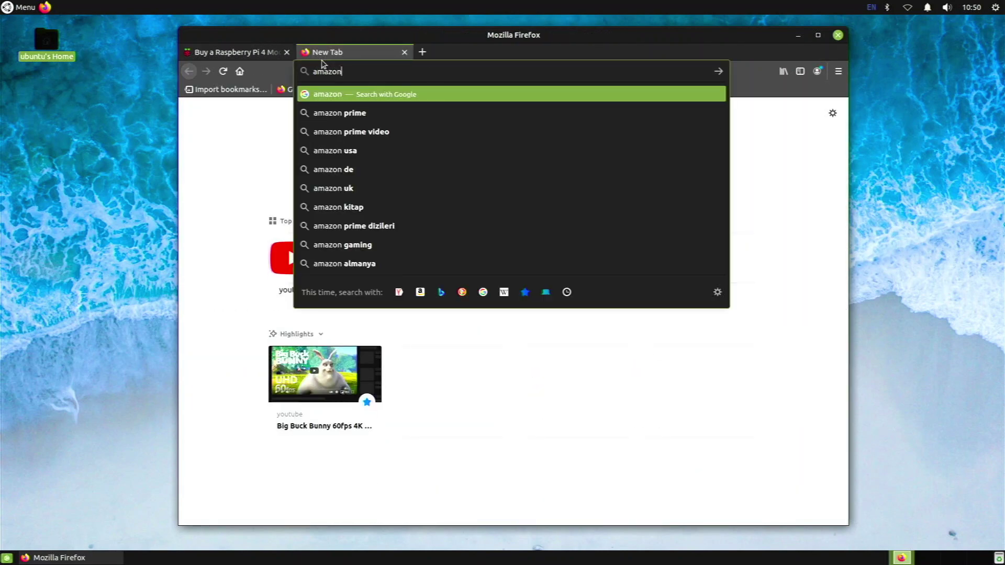
text(.co0m)
key(Return)
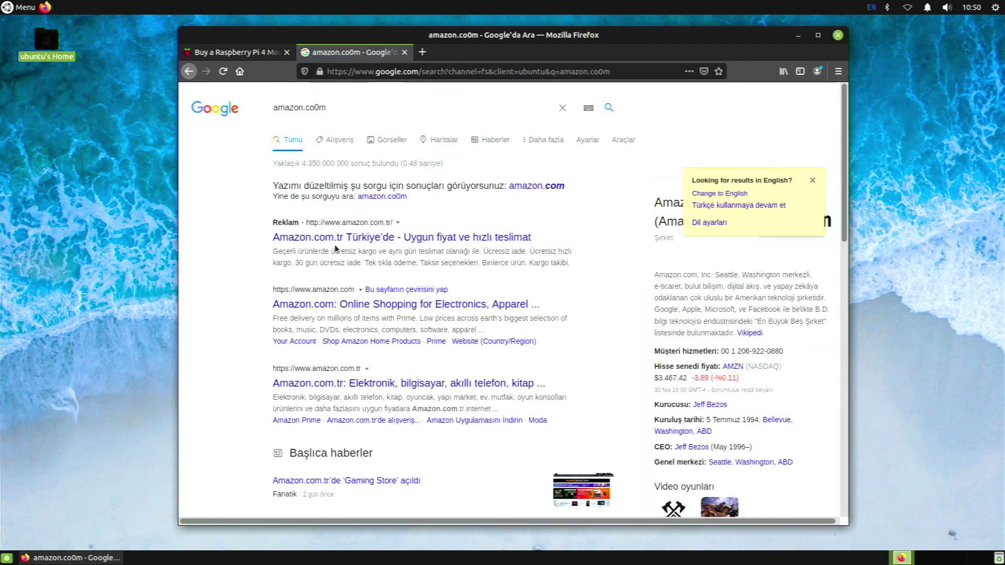
- Open the sponsored Amazon.com.tr result, close the Raspberry Pi product tab, and look through the Amazon home page
click(335, 237)
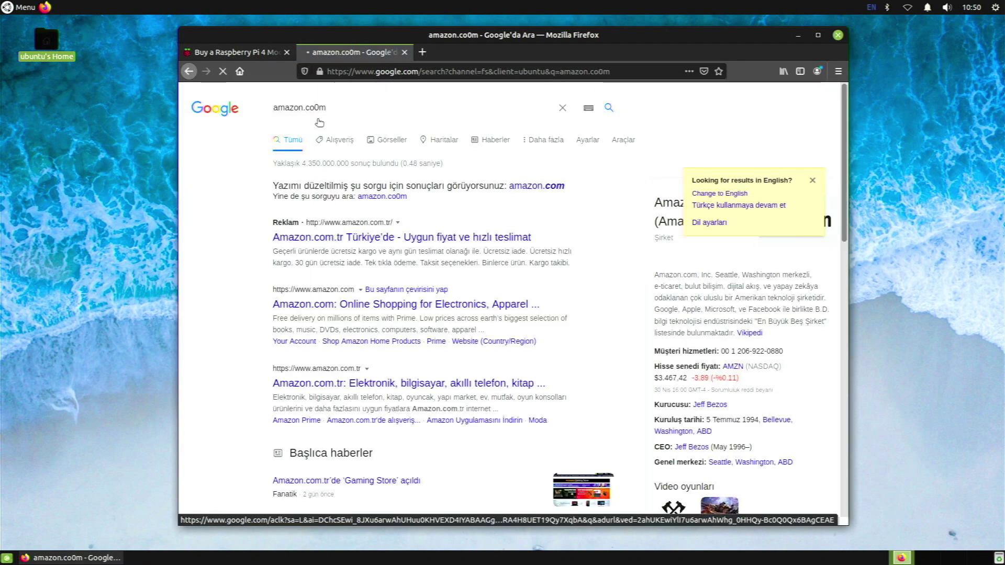
click(286, 52)
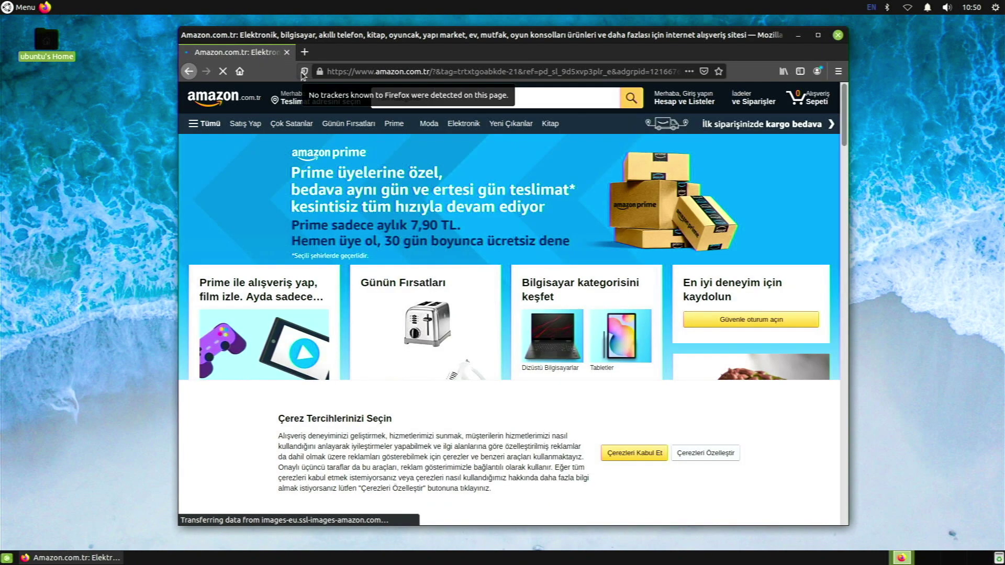
scroll(318, 102, down, 15)
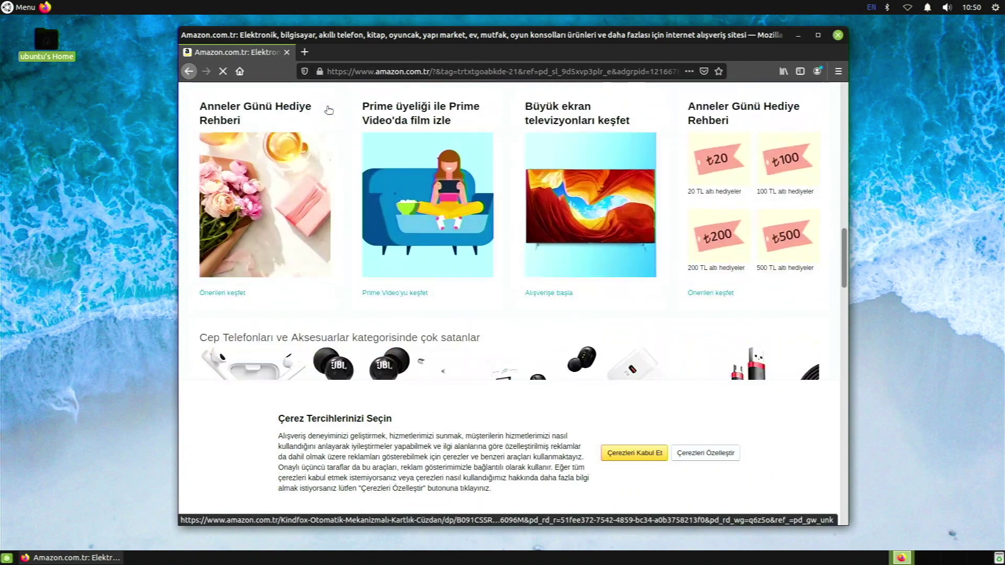
scroll(331, 112, up, 5)
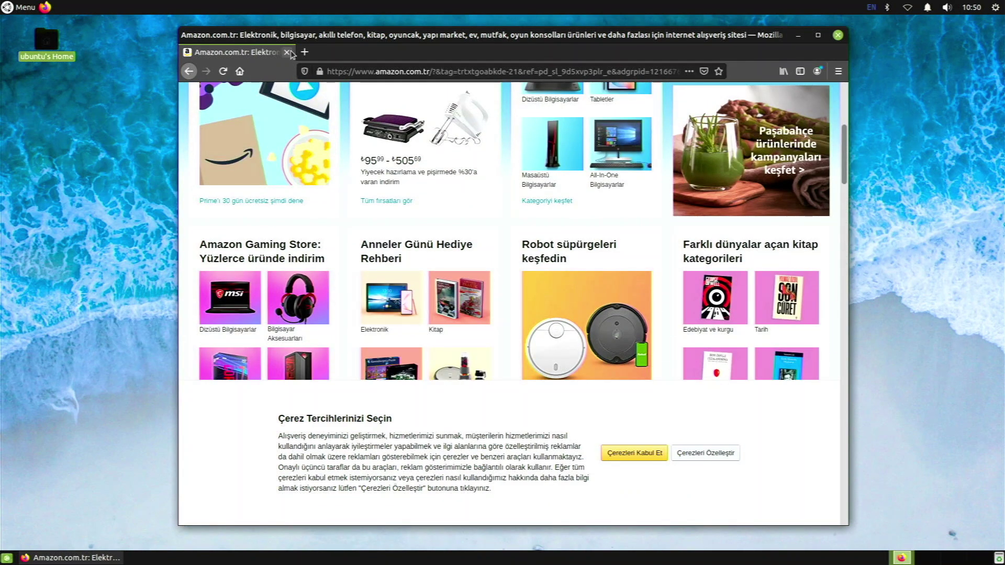
- Open the bookmarked "Big Buck Bunny 60fps" video in a new tab and close the Amazon tab
click(303, 52)
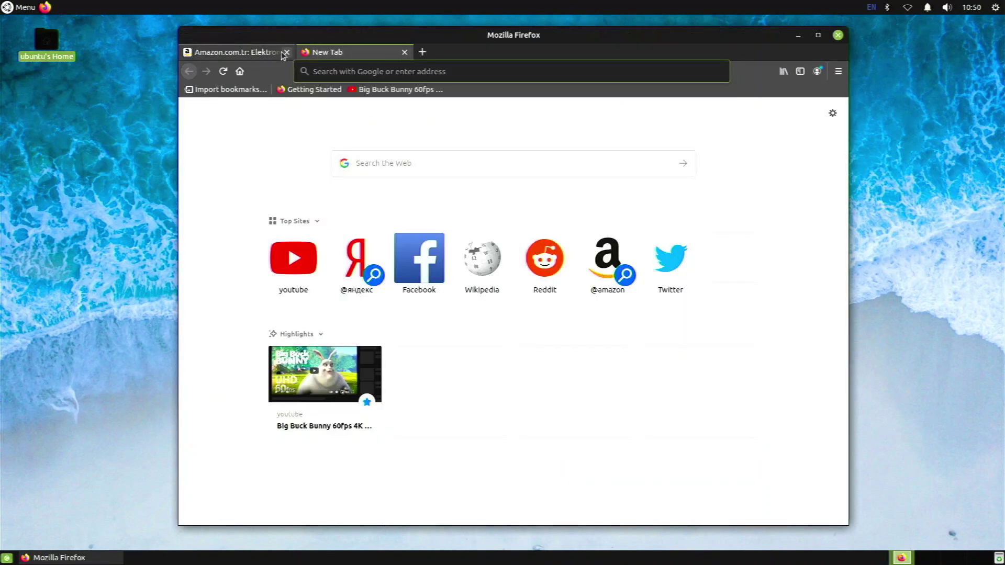
click(285, 53)
click(366, 90)
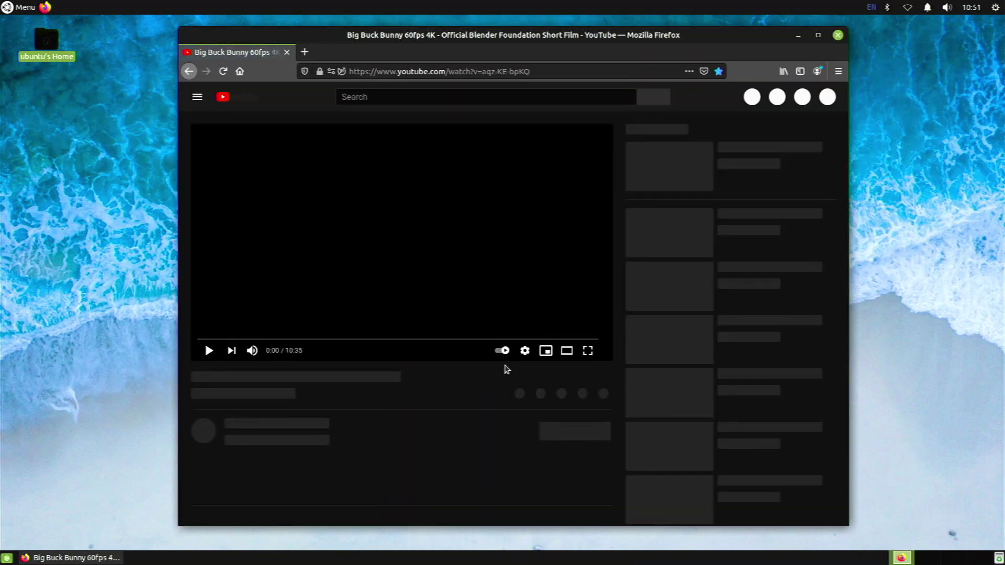
- Start the Big Buck Bunny video and set its playback quality to 720p60
click(527, 297)
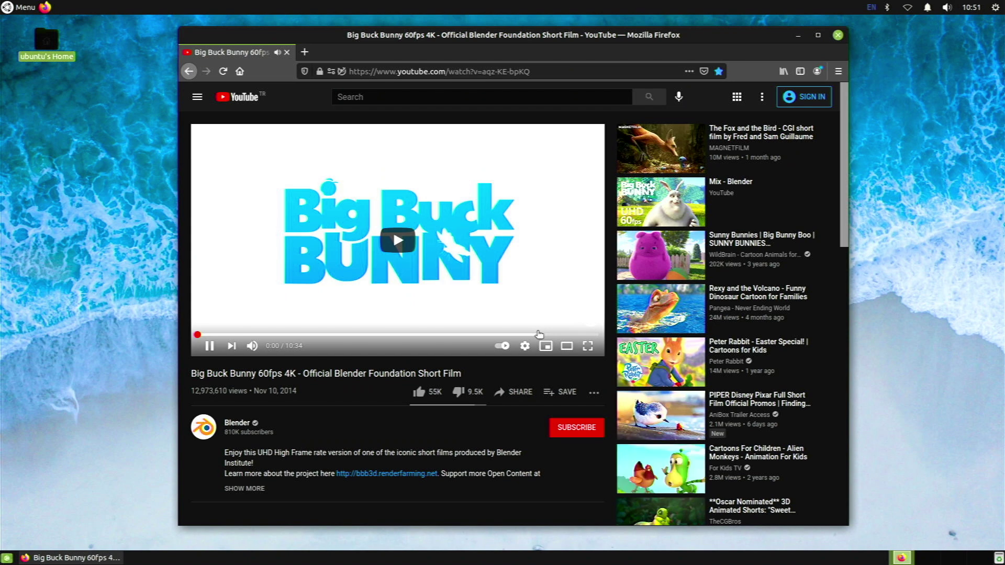
click(525, 346)
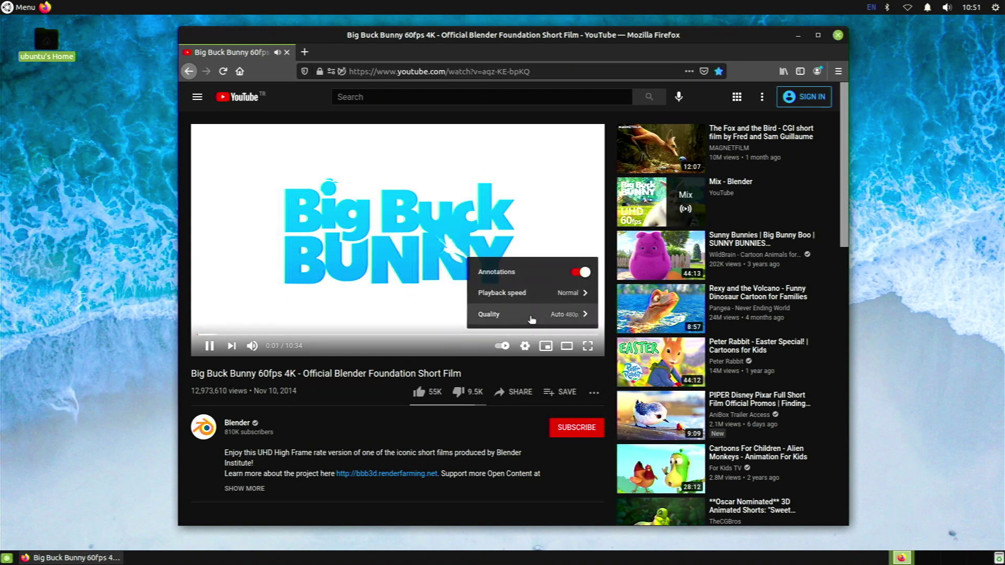
click(532, 318)
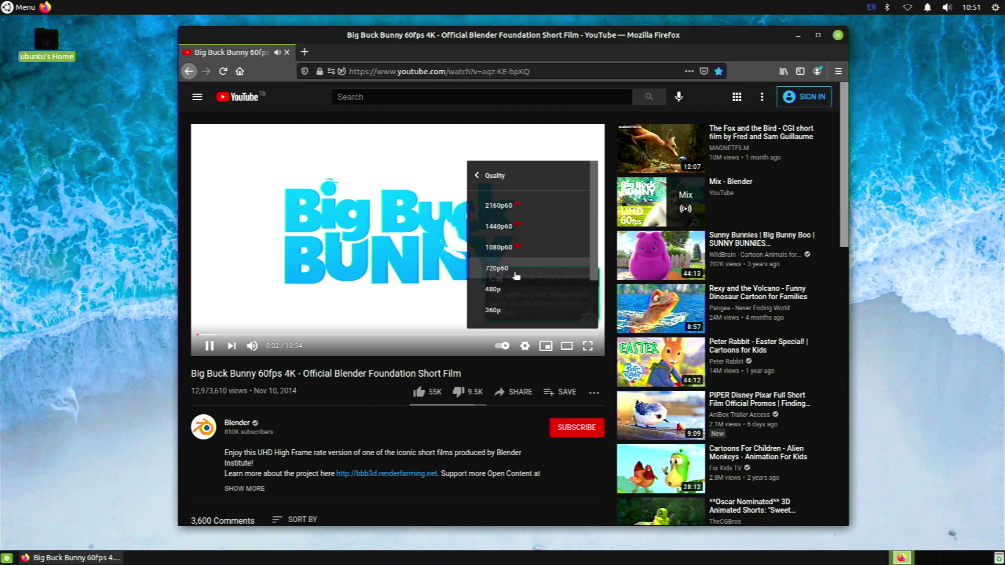
click(515, 274)
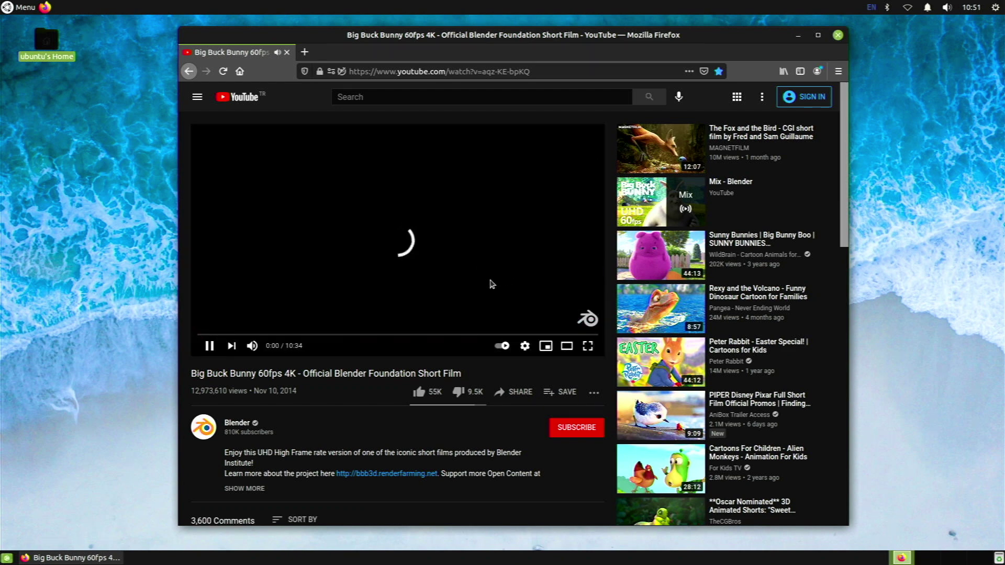